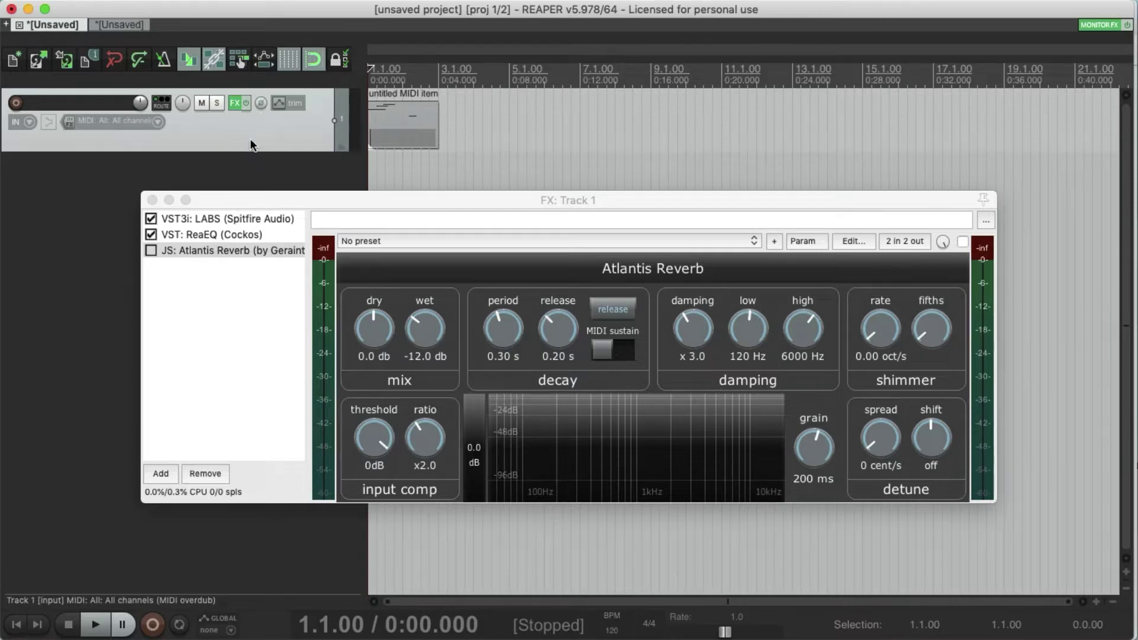
- Enable Atlantis Reverb on Track 1 and audition the piano with it
key("space")
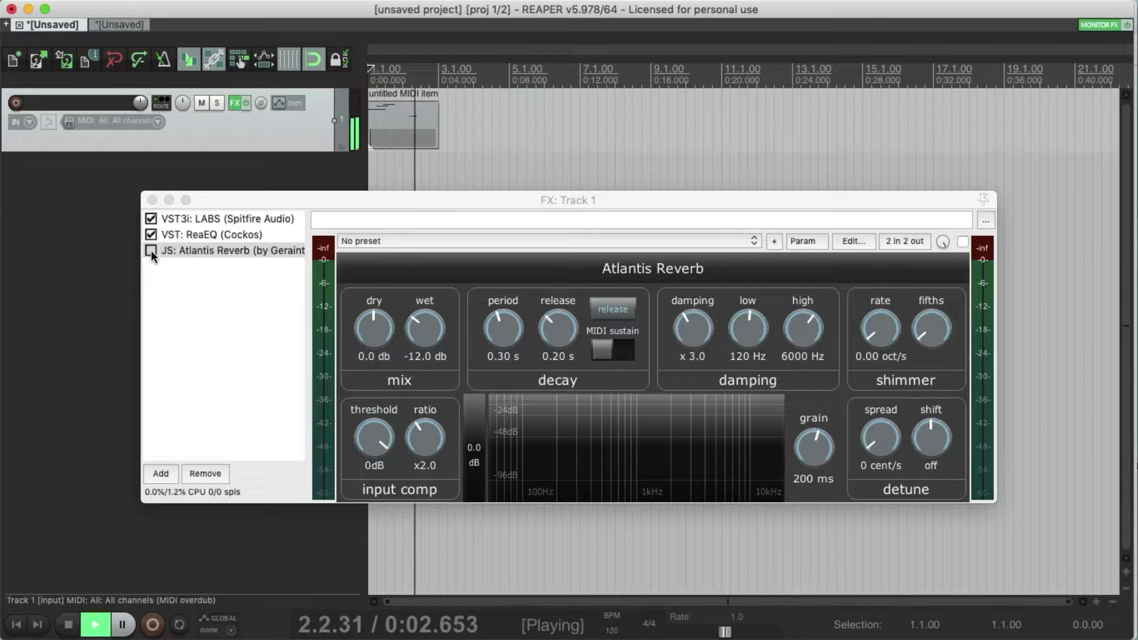
key("space")
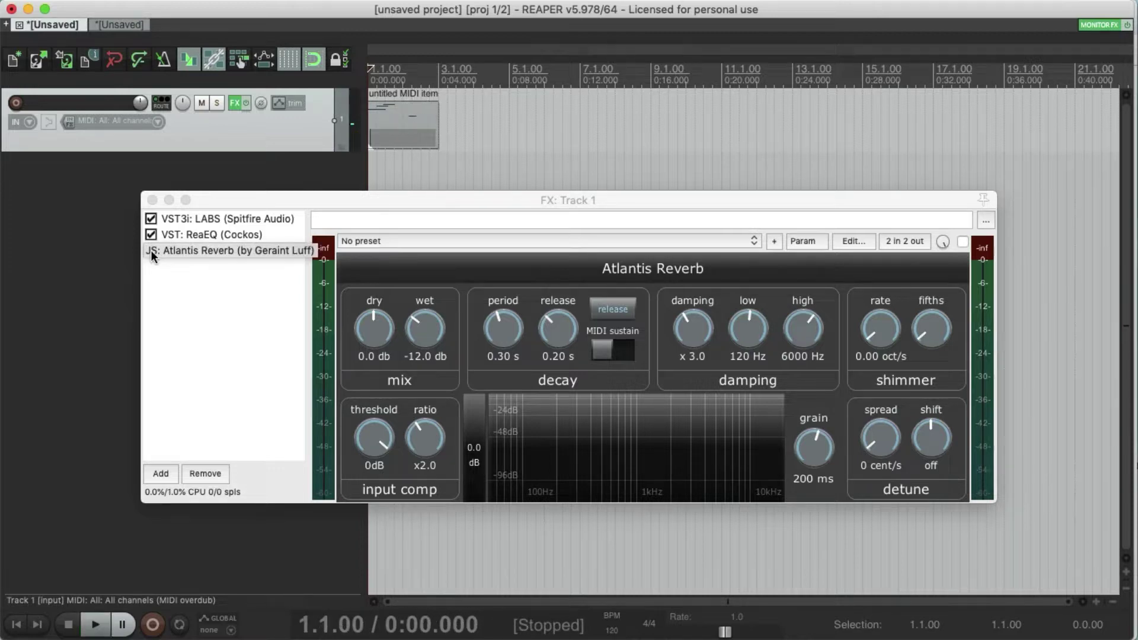
left_click(150, 250)
left_click(208, 314)
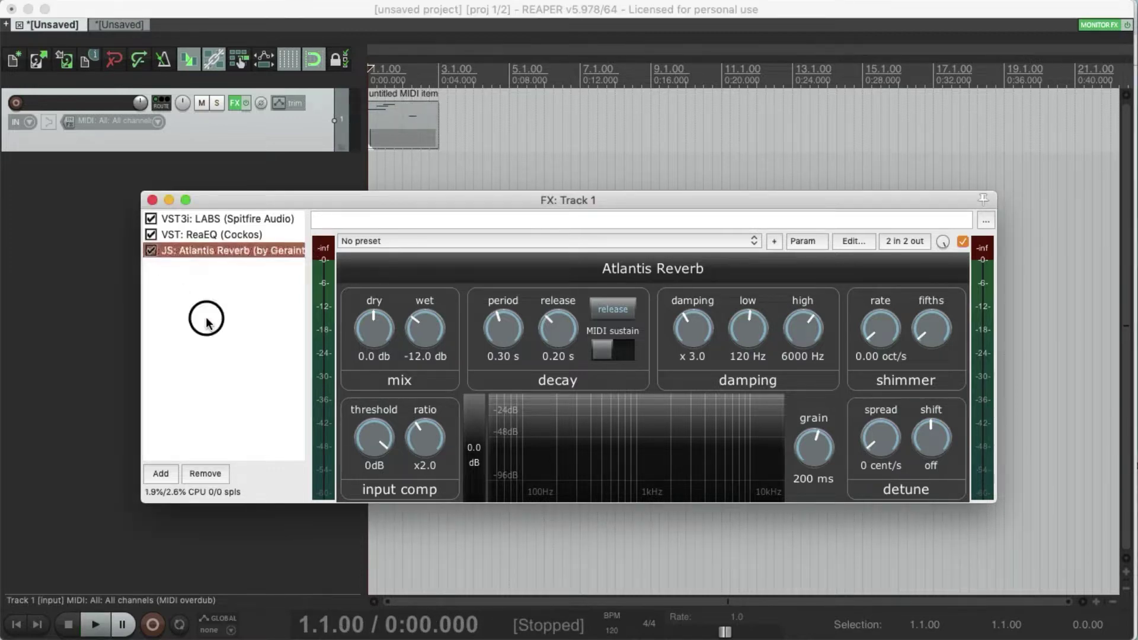
left_click(282, 137)
key("space")
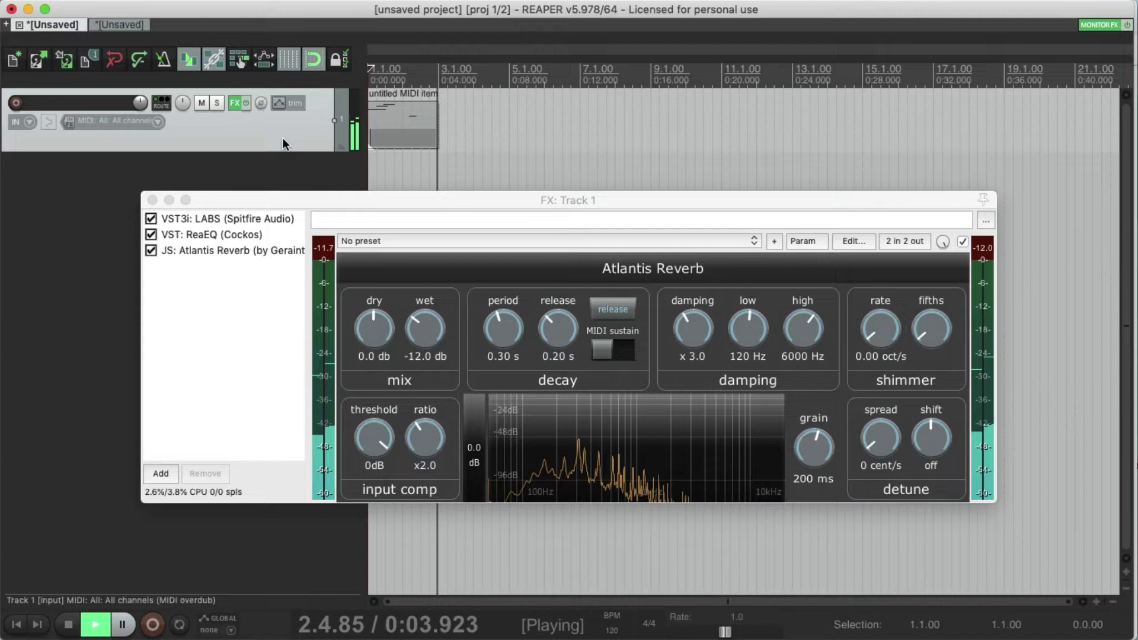
key("space")
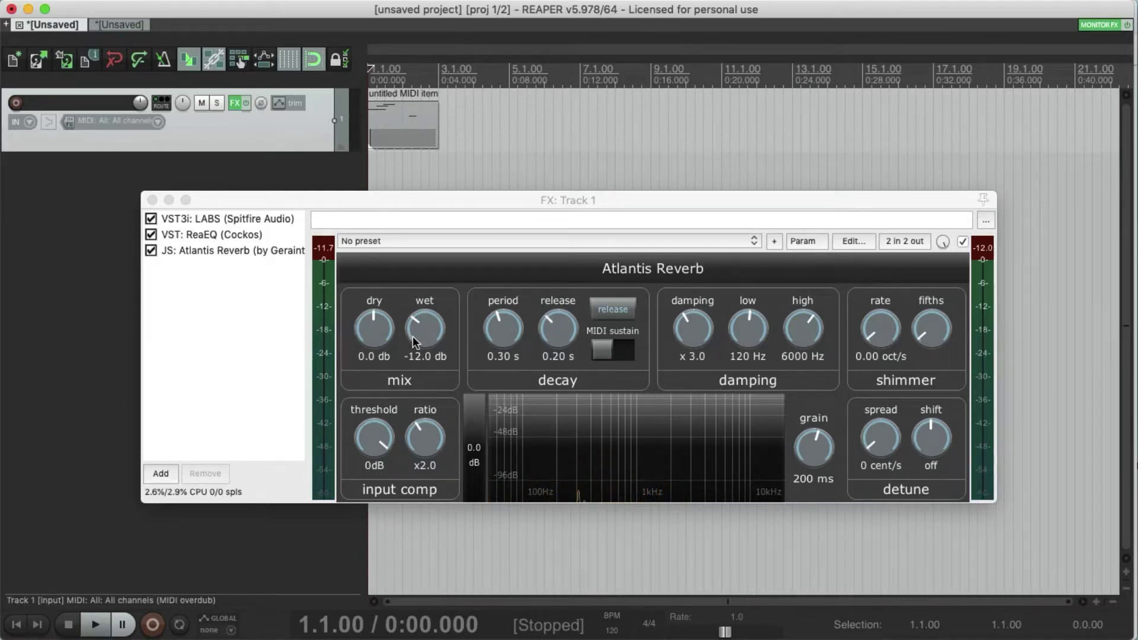
- Raise the reverb decay period from 0.30 s to 2.11 s and listen back
left_click(503, 333)
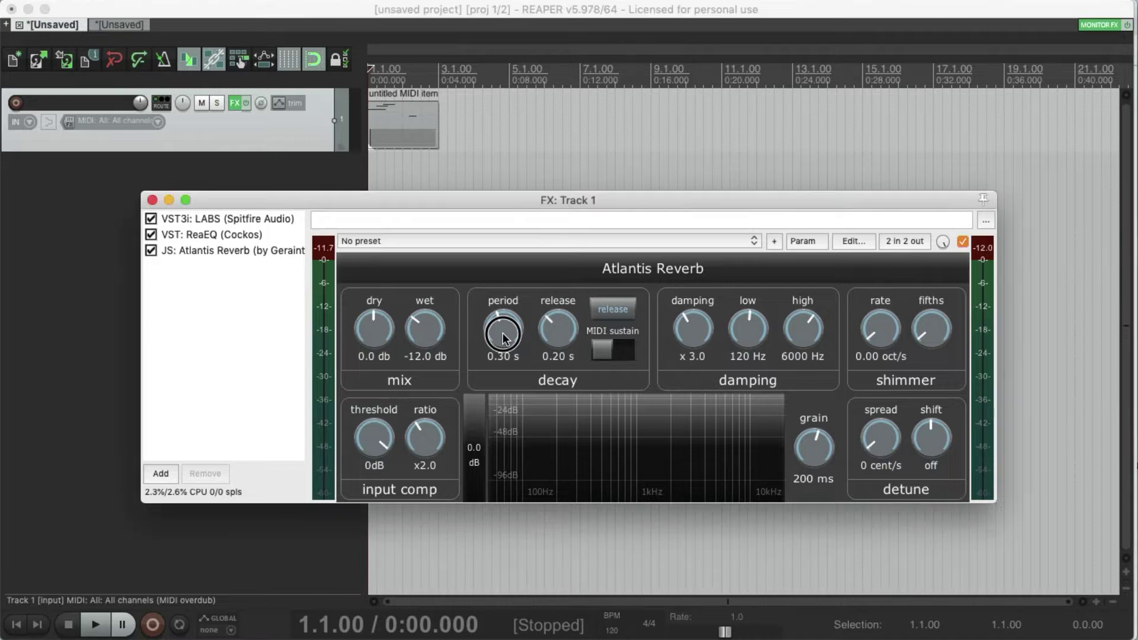
left_click_drag(503, 334, 511, 264)
key("space")
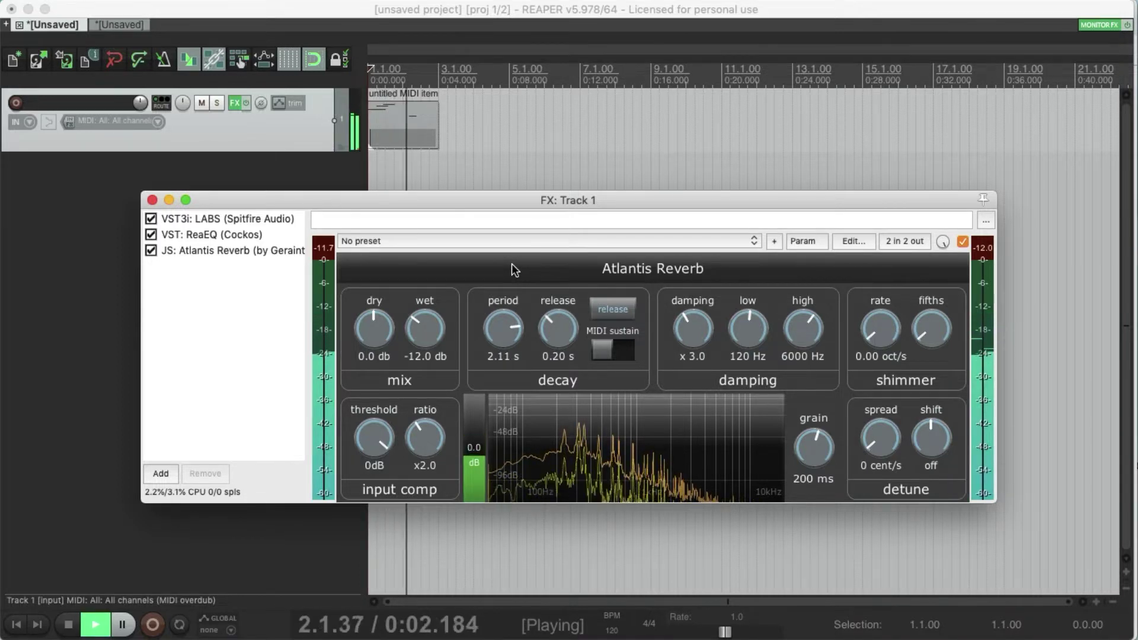
key("space")
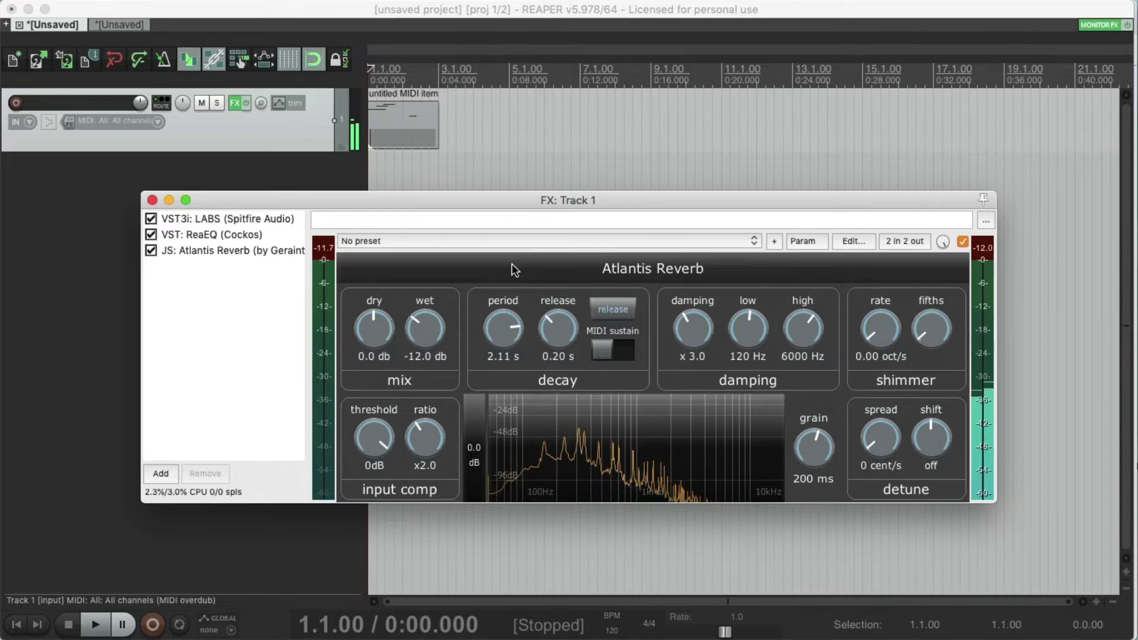
- Audition the reverb grain at 79 ms and 500 ms, then set it to 302 ms
left_click_drag(814, 449, 813, 501)
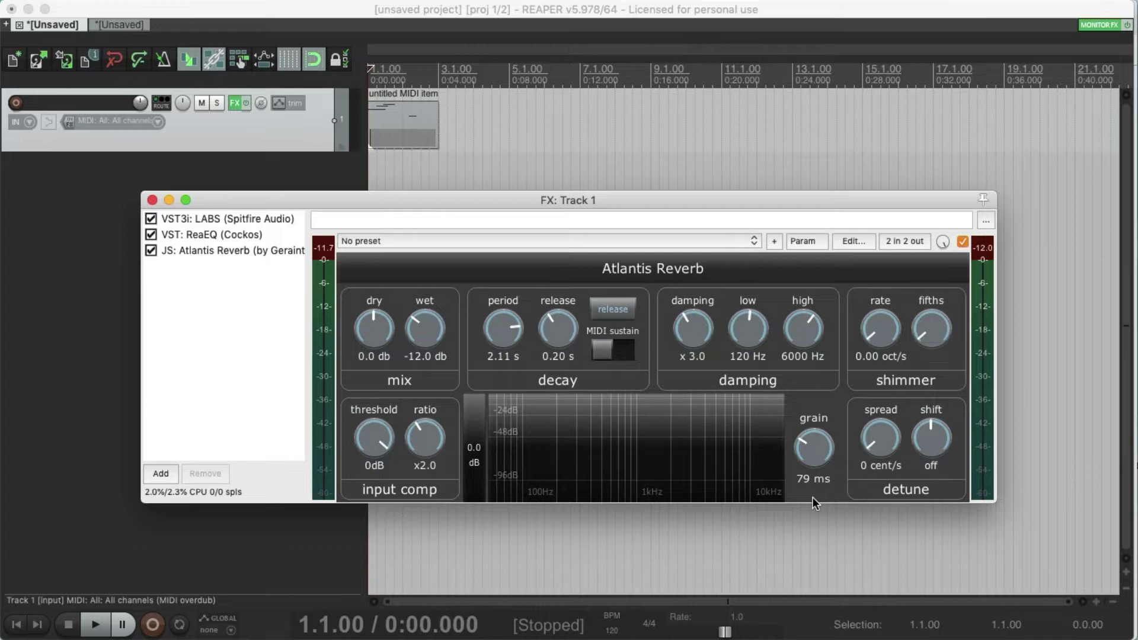
key("space")
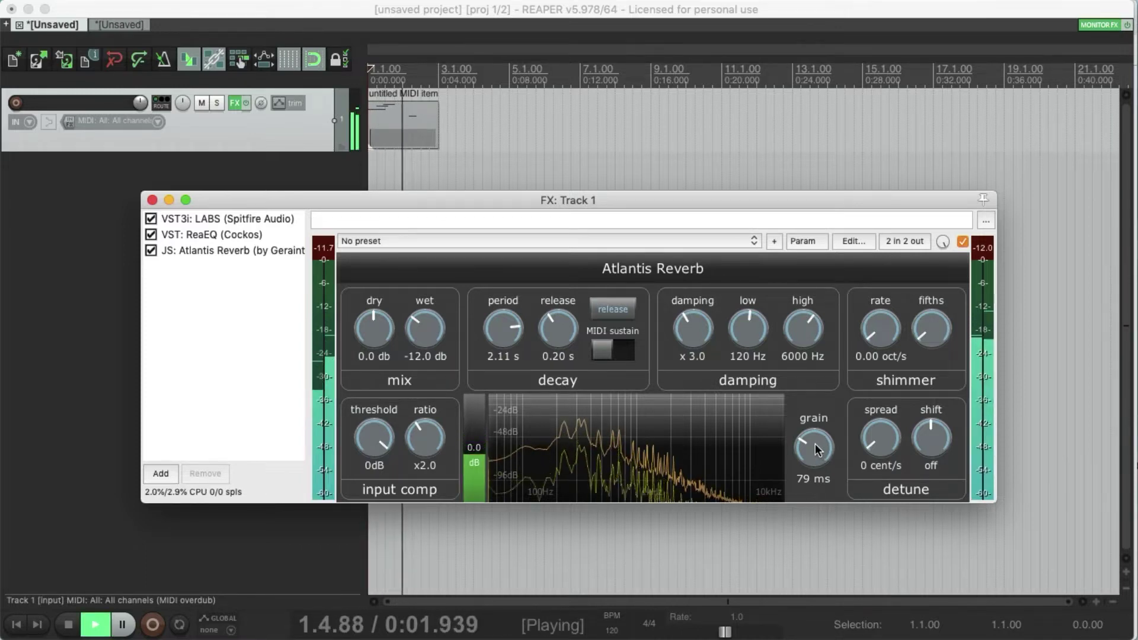
key("space")
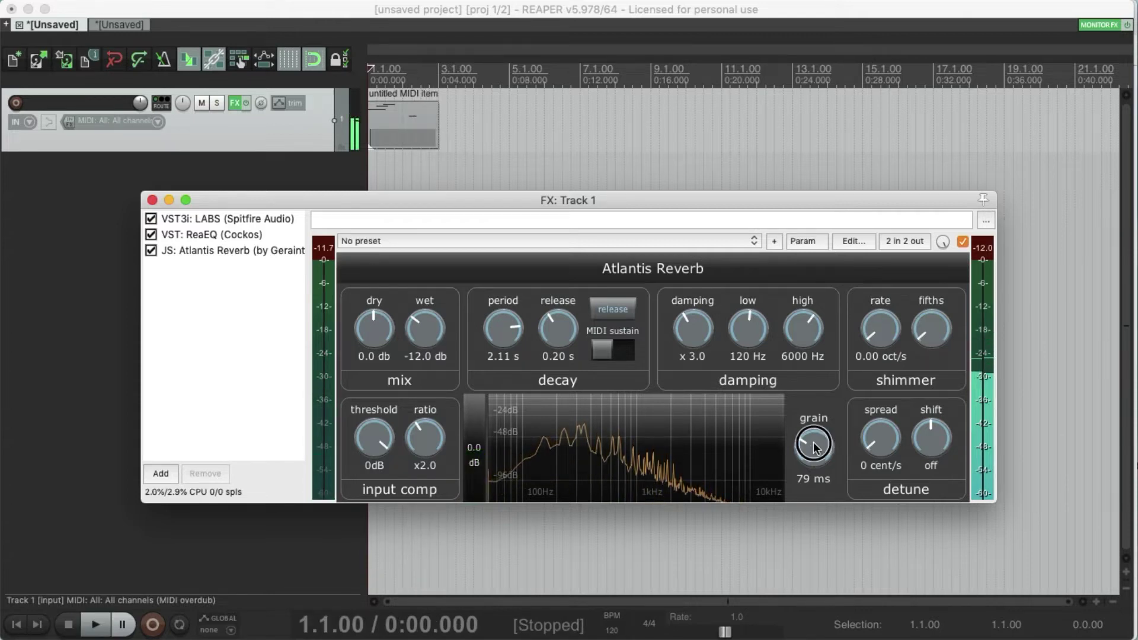
left_click_drag(813, 442, 815, 264)
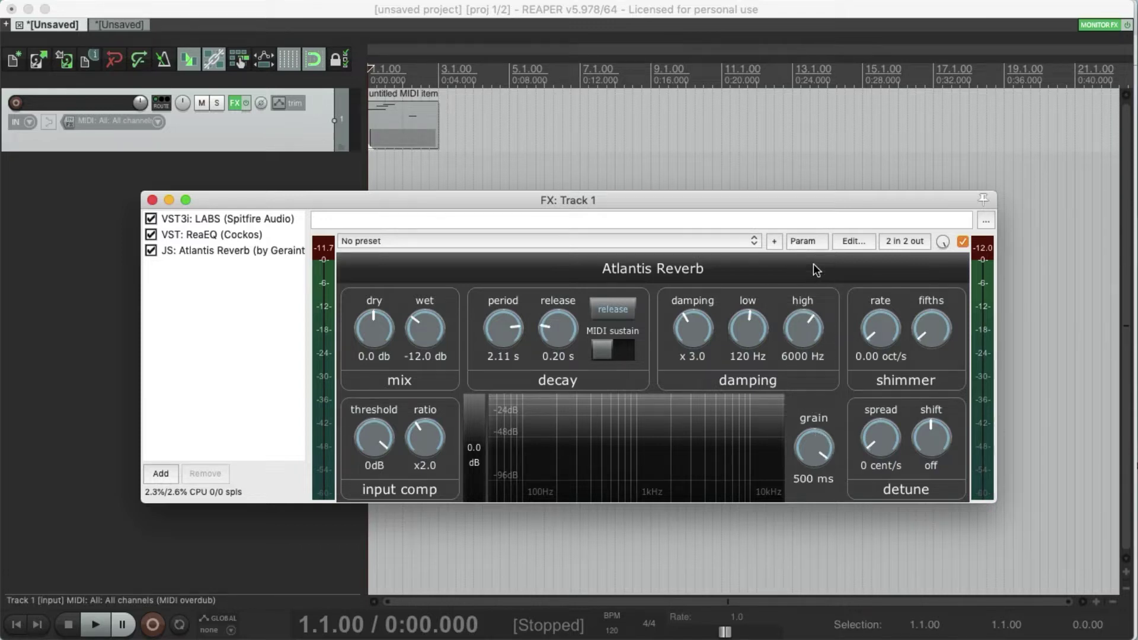
key("space")
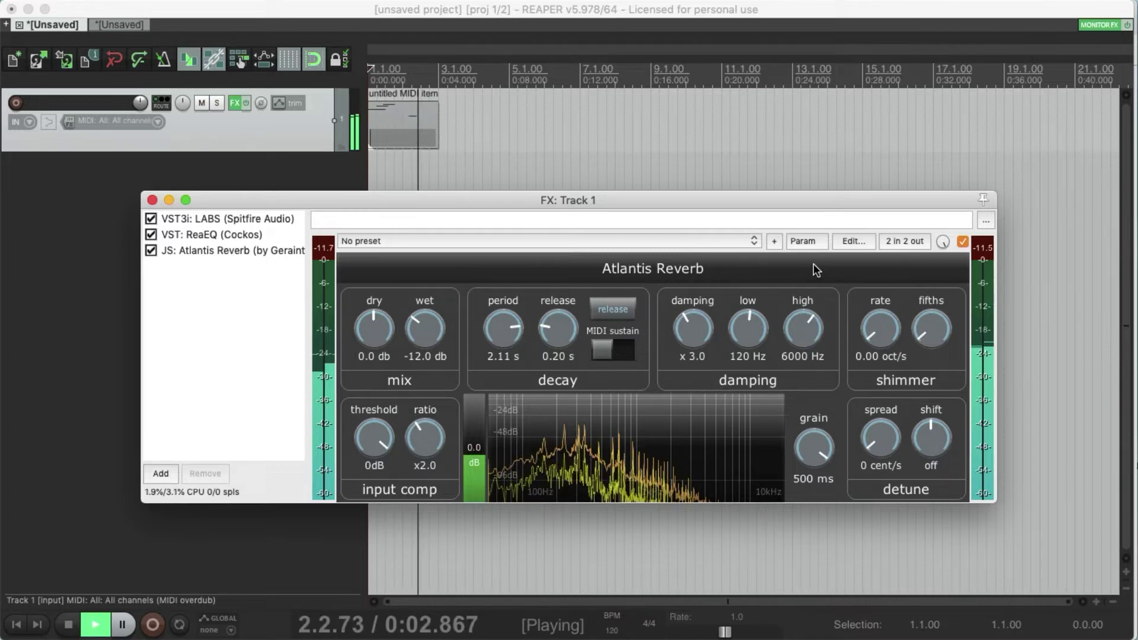
key("space")
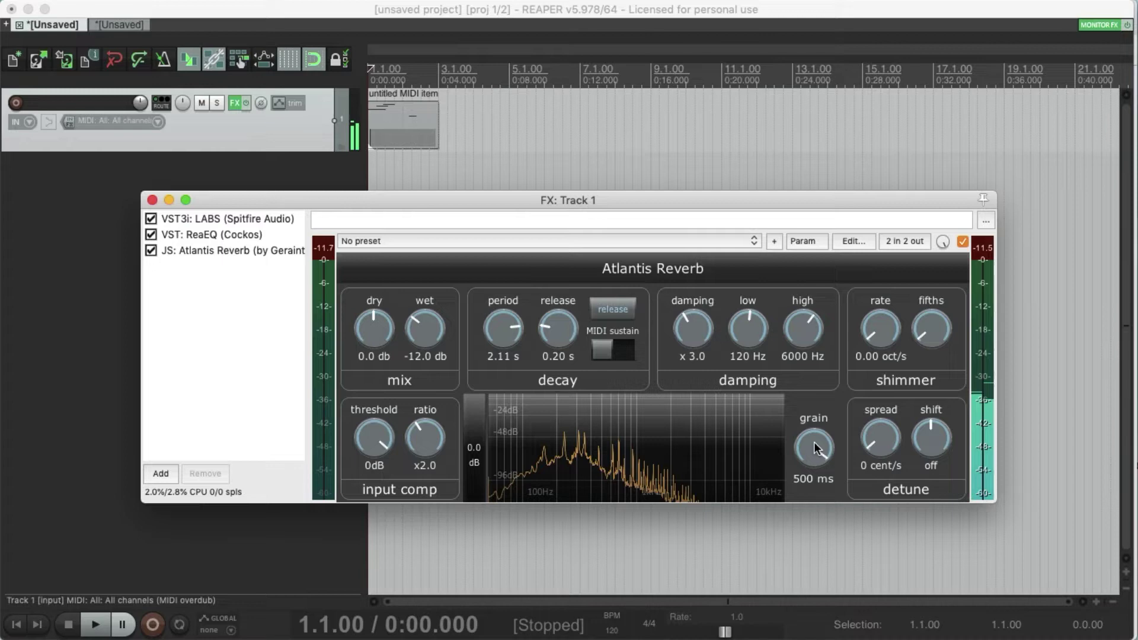
left_click_drag(813, 443, 813, 487)
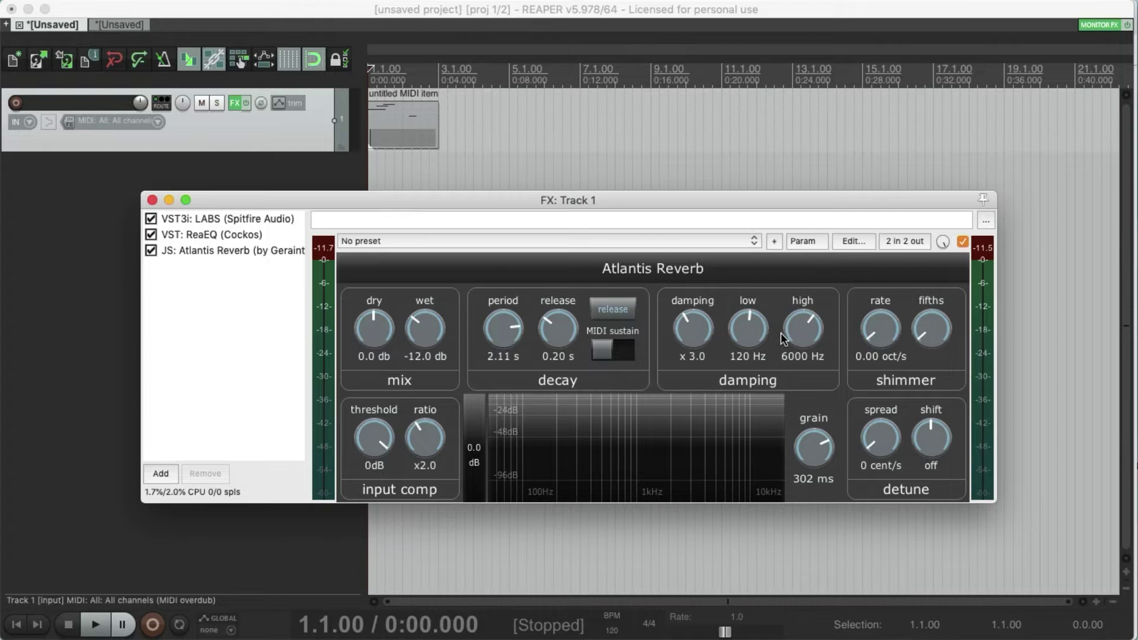
- Narrow the damping band to 500–1026 Hz and audition heavy damping at x 100.0
left_click_drag(805, 333, 807, 405)
left_click_drag(744, 333, 748, 249)
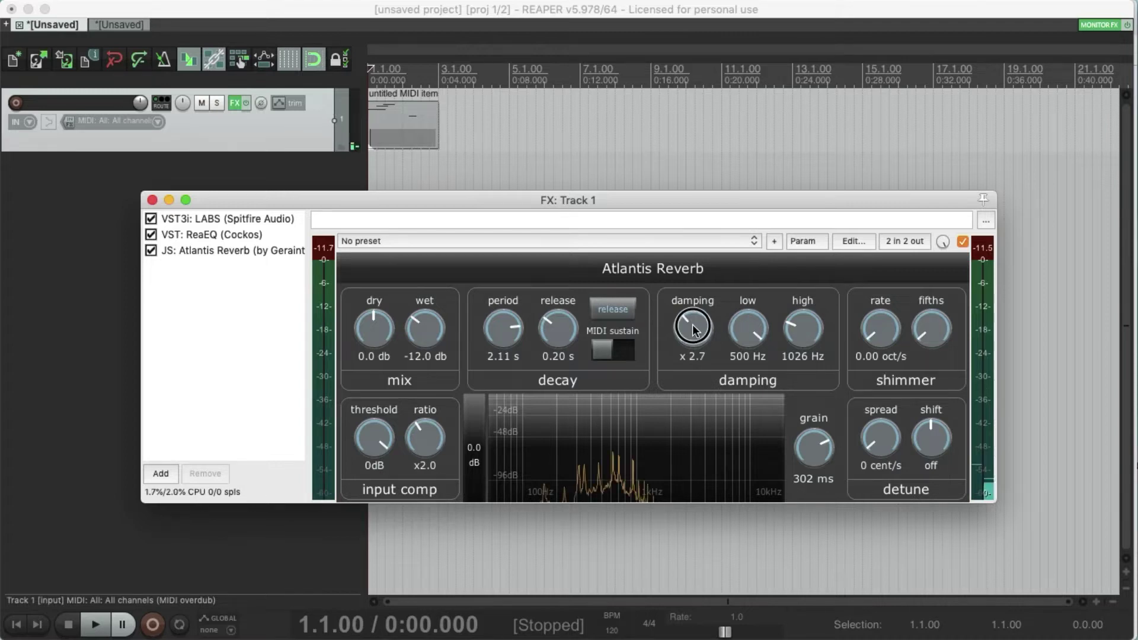
left_click_drag(696, 322, 688, 185)
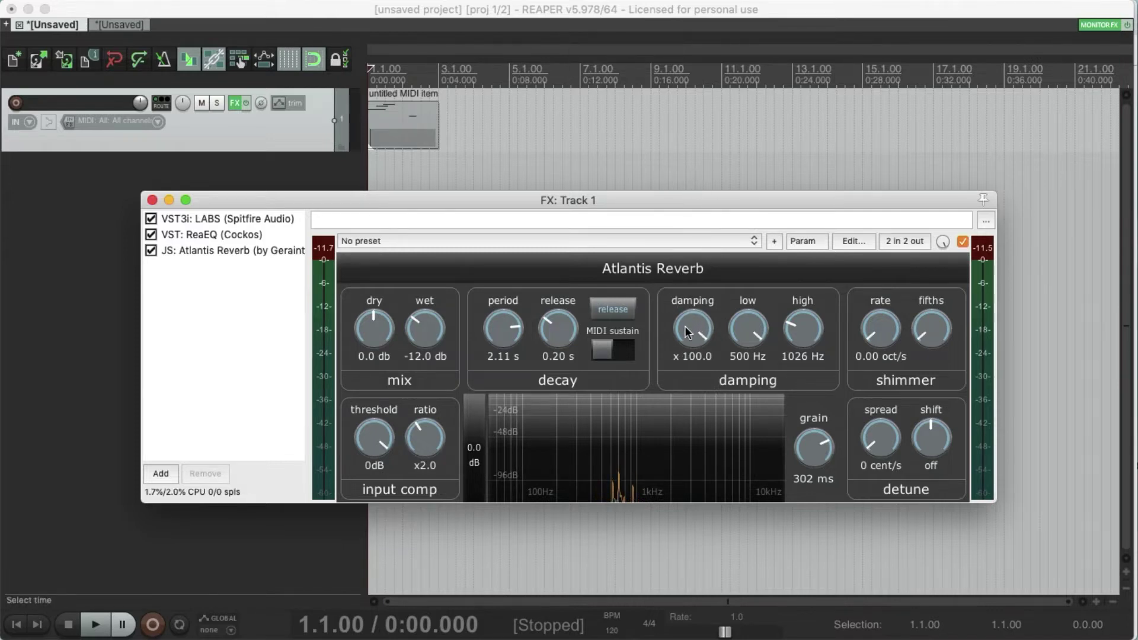
key("space")
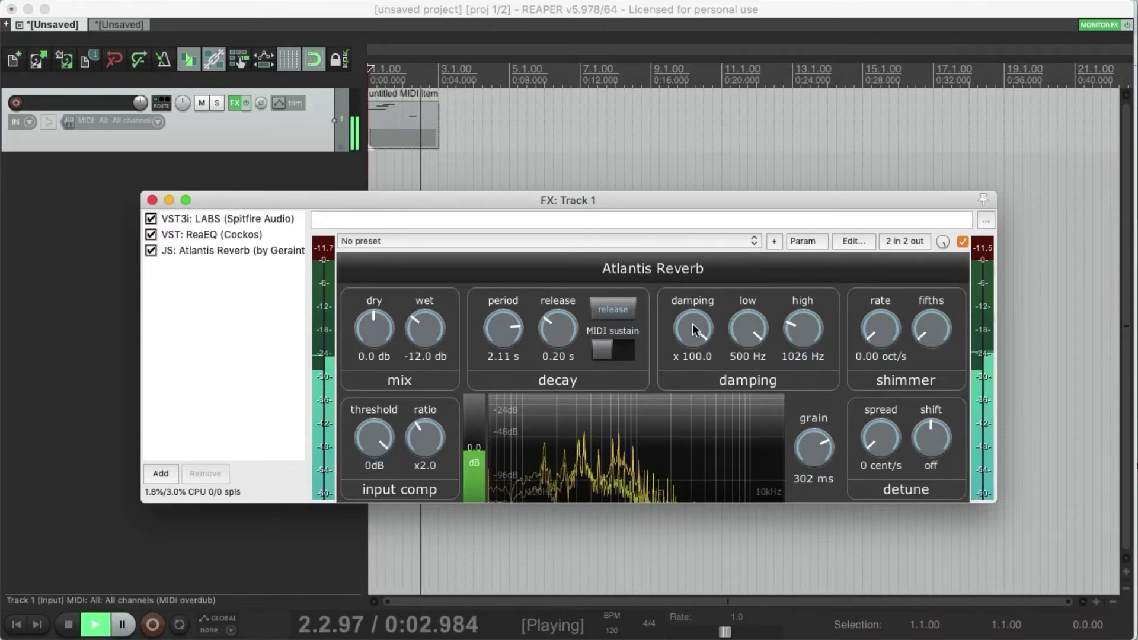
key("space")
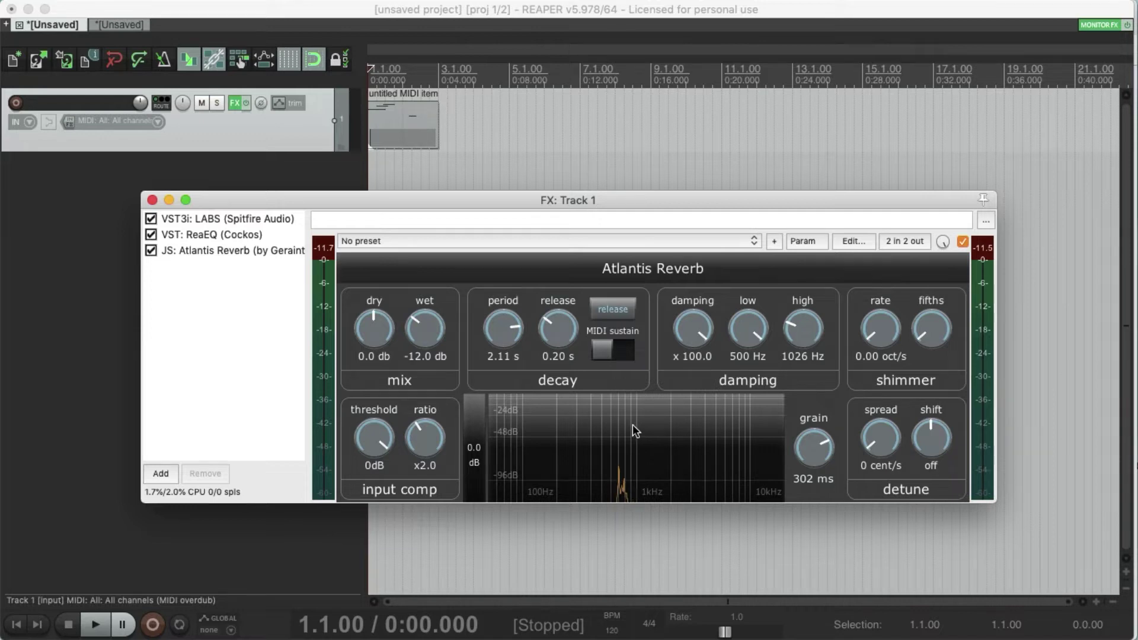
- Listen again, then lower the damping multiplier to x 2.0
key("space")
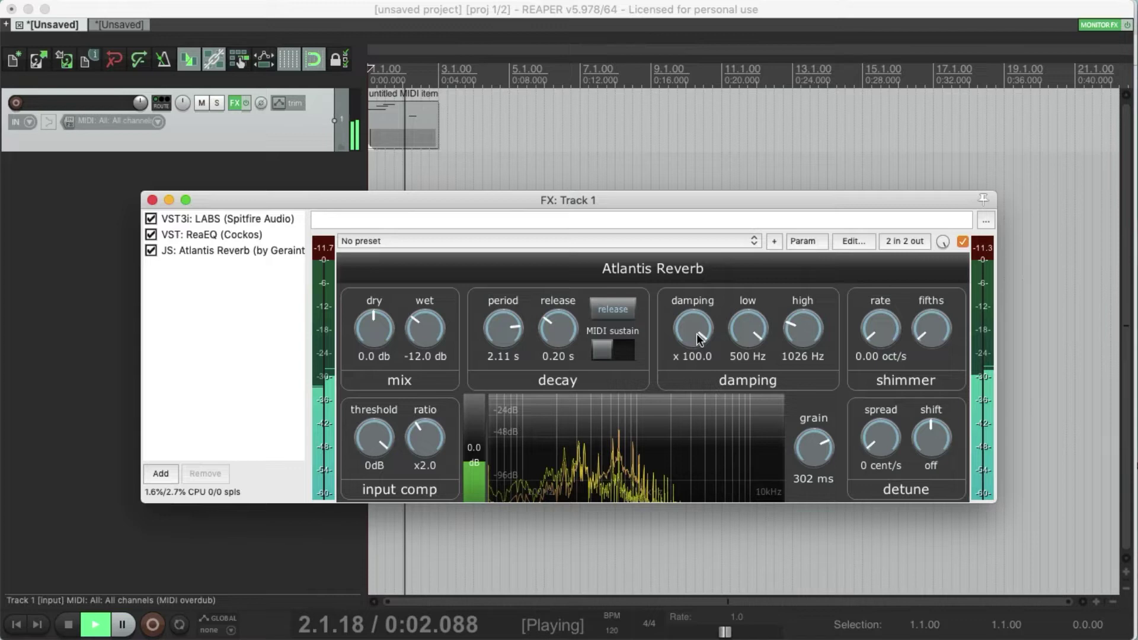
key("space")
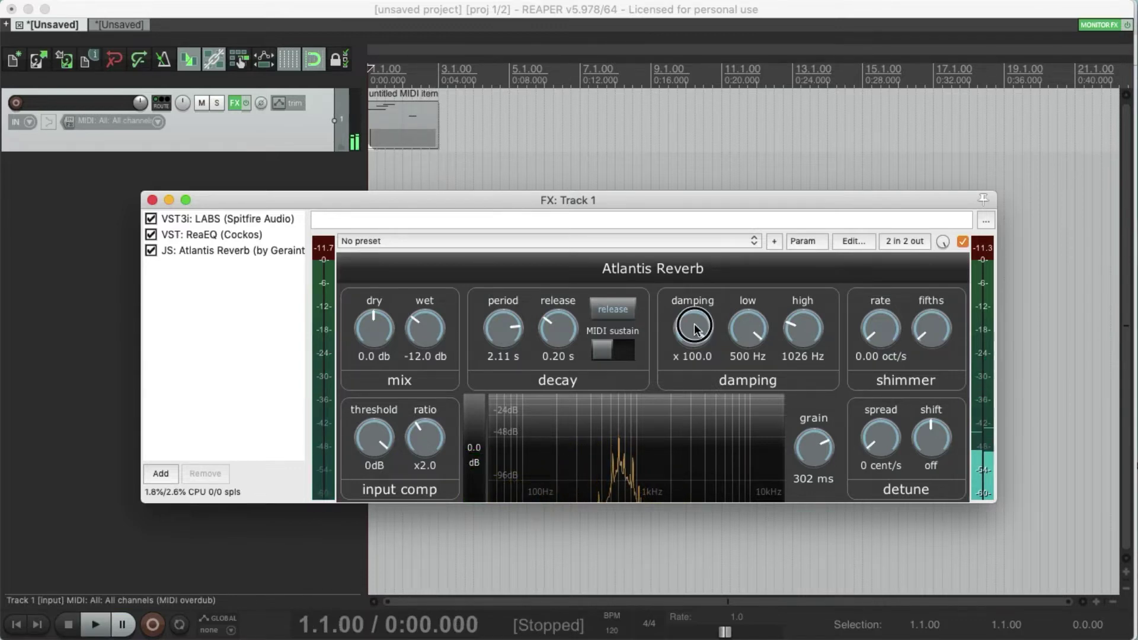
mouse_move(694, 324)
left_mouse_down()
mouse_move(695, 336)
mouse_move(694, 308)
left_mouse_up()
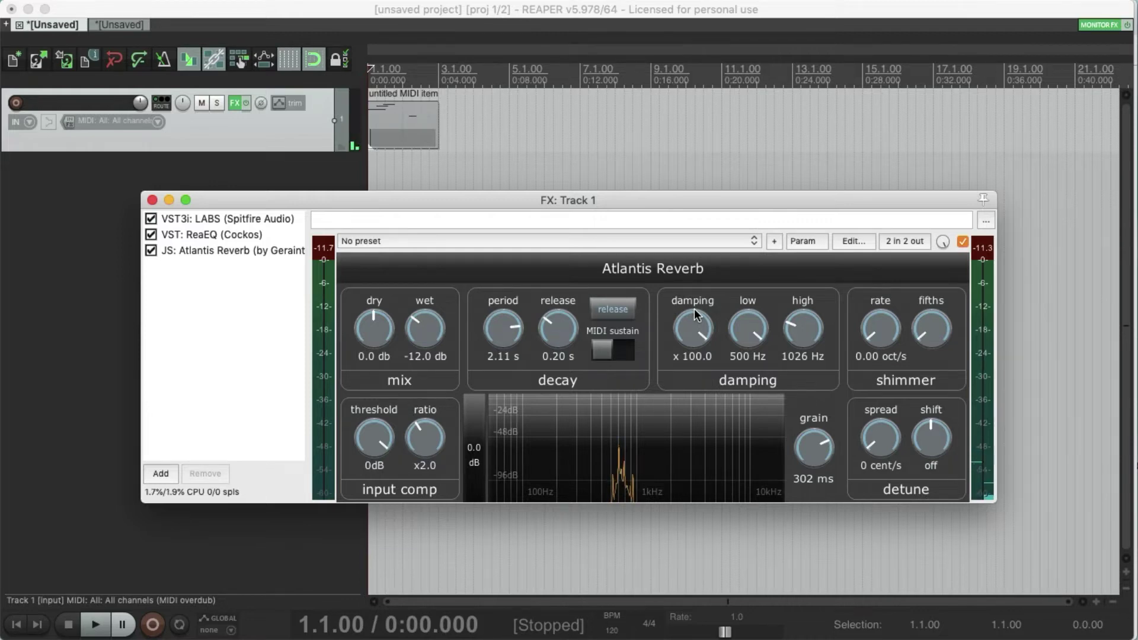
left_click_drag(695, 308, 689, 452)
- Reset damping to x 3.0, low 120 Hz and high 6000 Hz
double_click(694, 318)
double_click(748, 328)
double_click(803, 328)
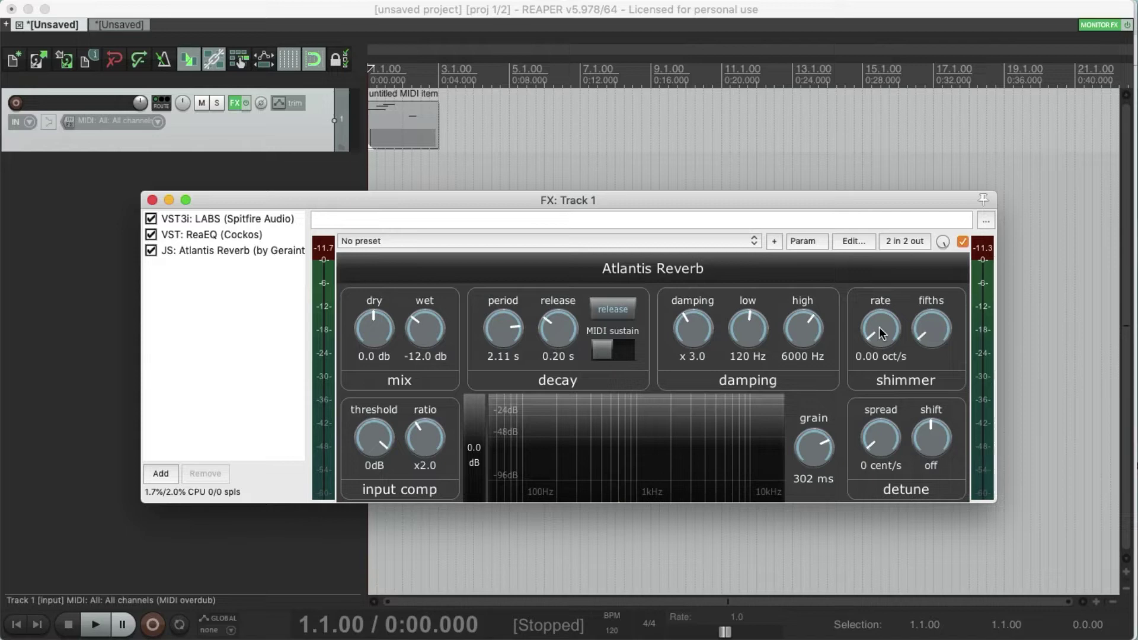
- Raise the shimmer rate to 2.6 oct/s and audition the shimmer
left_click_drag(880, 329, 887, 192)
key("space")
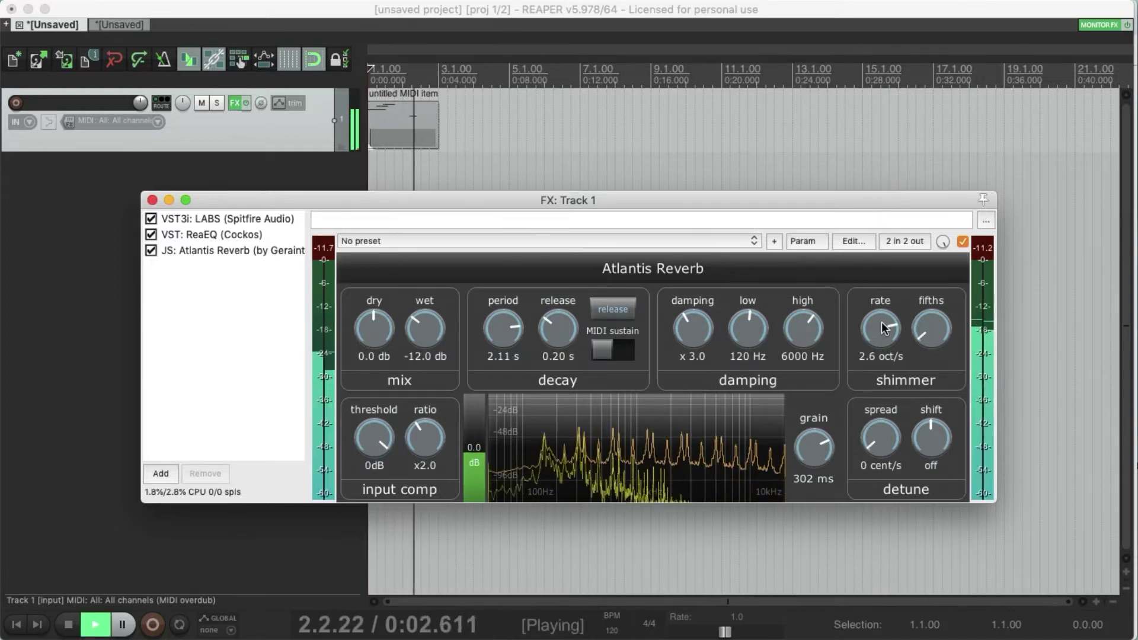
key("space")
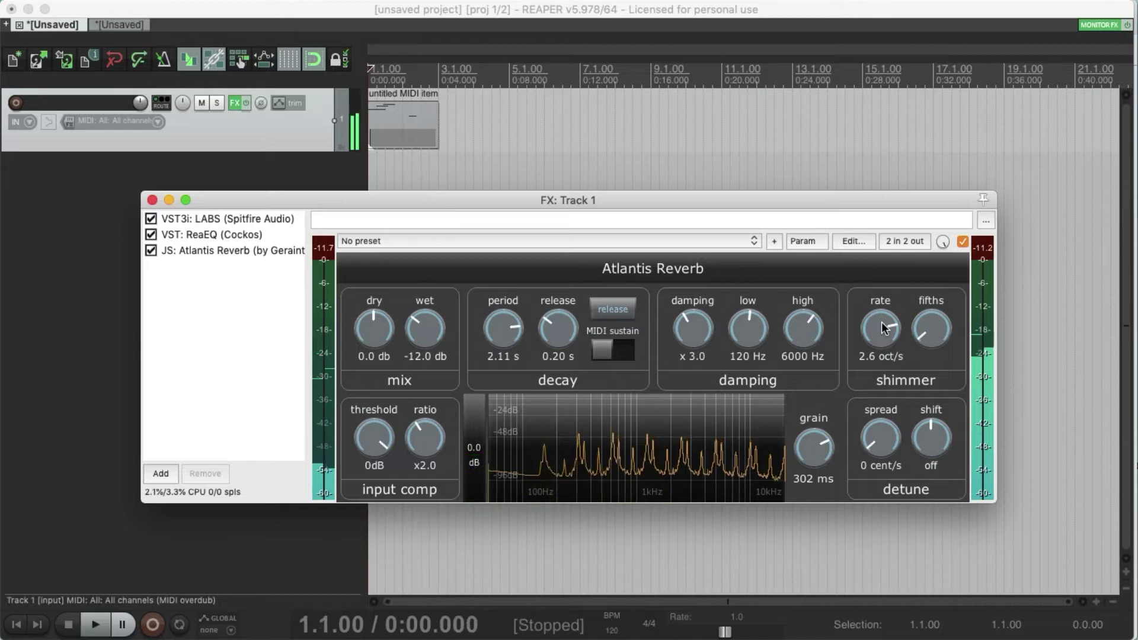
- Audition boosted shimmer fifths, then turn fifths down low and slow the rate to 0.02 oct/s
left_click(930, 328)
left_click_drag(926, 325, 944, 140)
key("space")
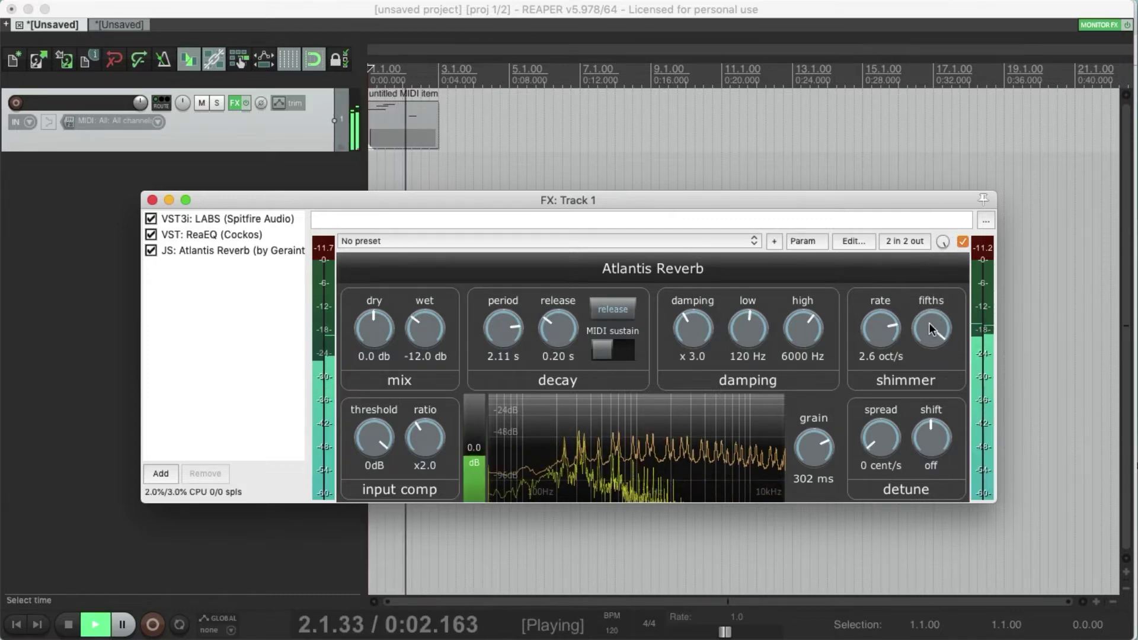
key("space")
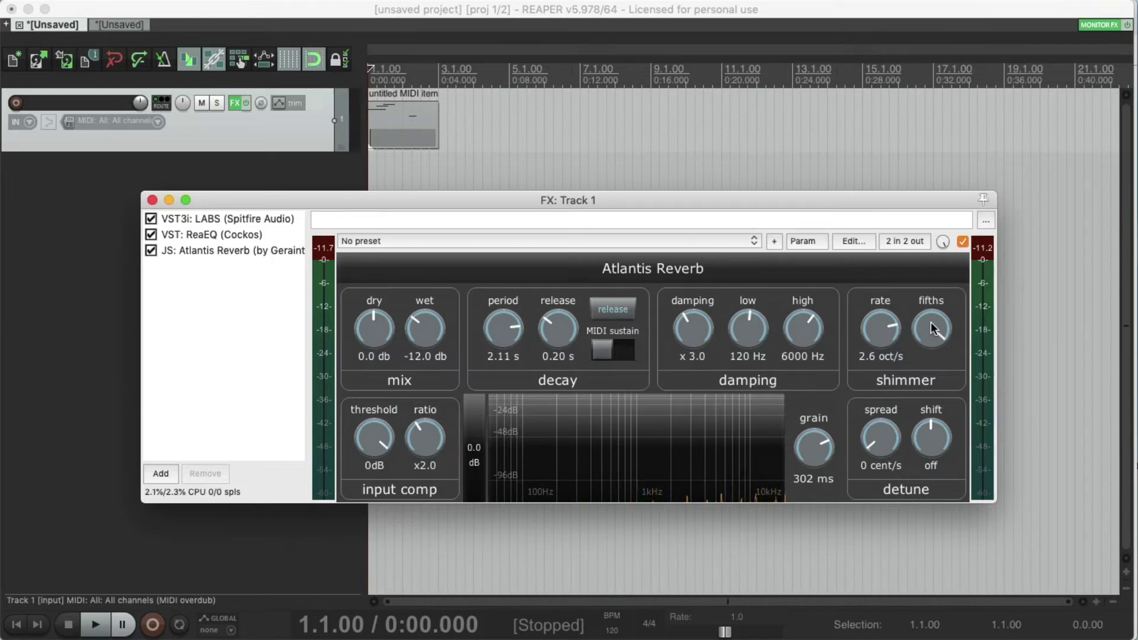
left_click_drag(930, 322, 920, 470)
left_click_drag(887, 384, 881, 454)
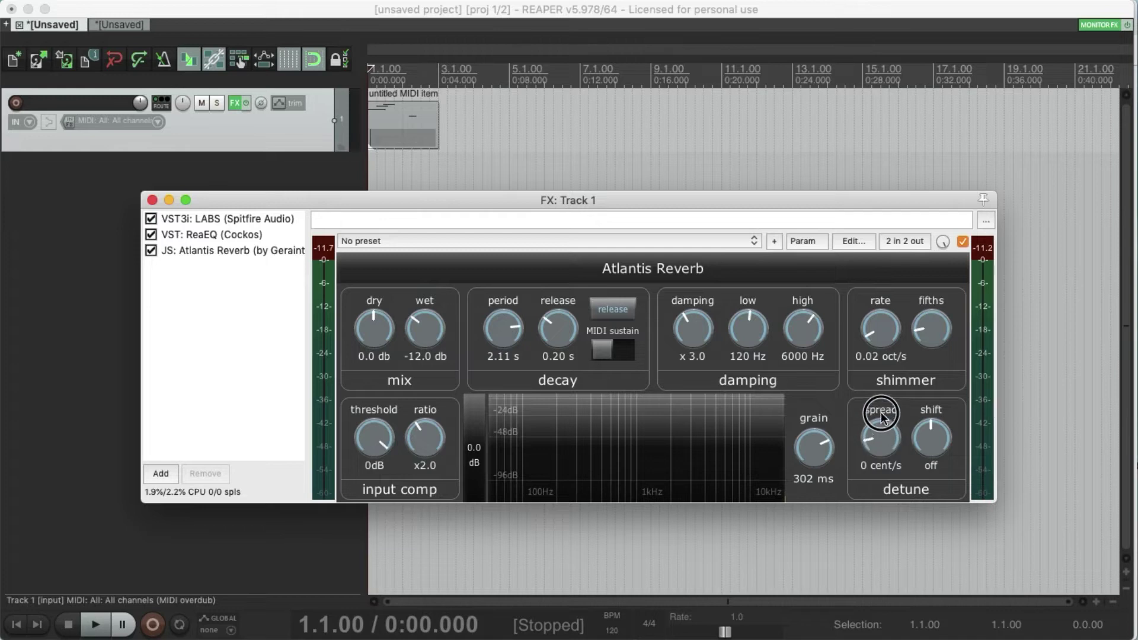
- Raise the detune spread to about 10 cent/s and audition it
left_click_drag(881, 415, 891, 363)
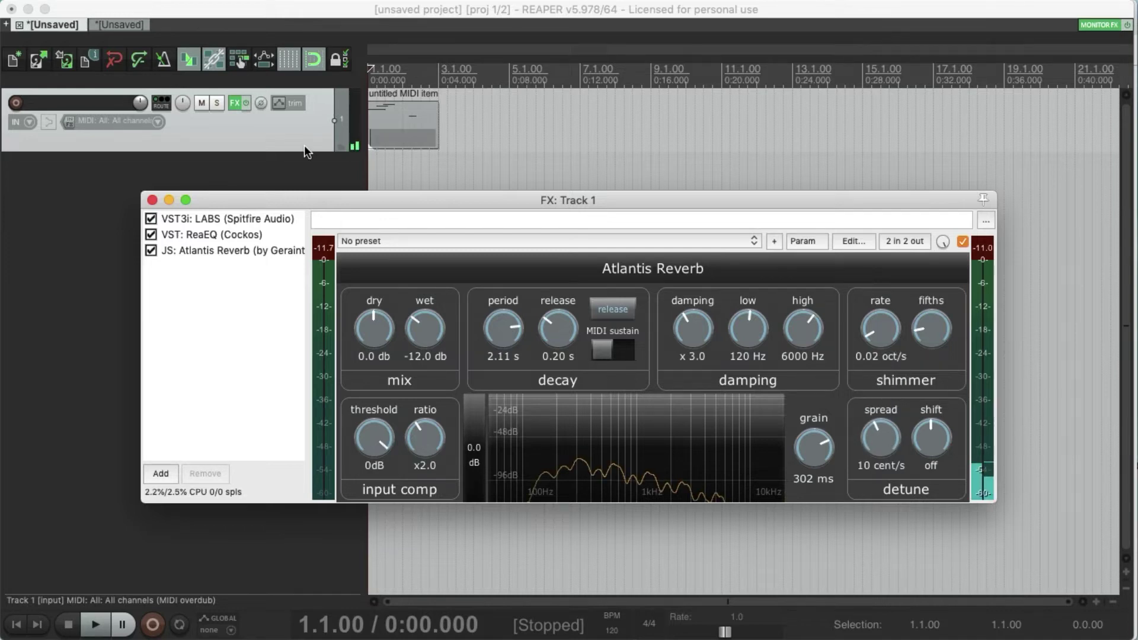
key("space")
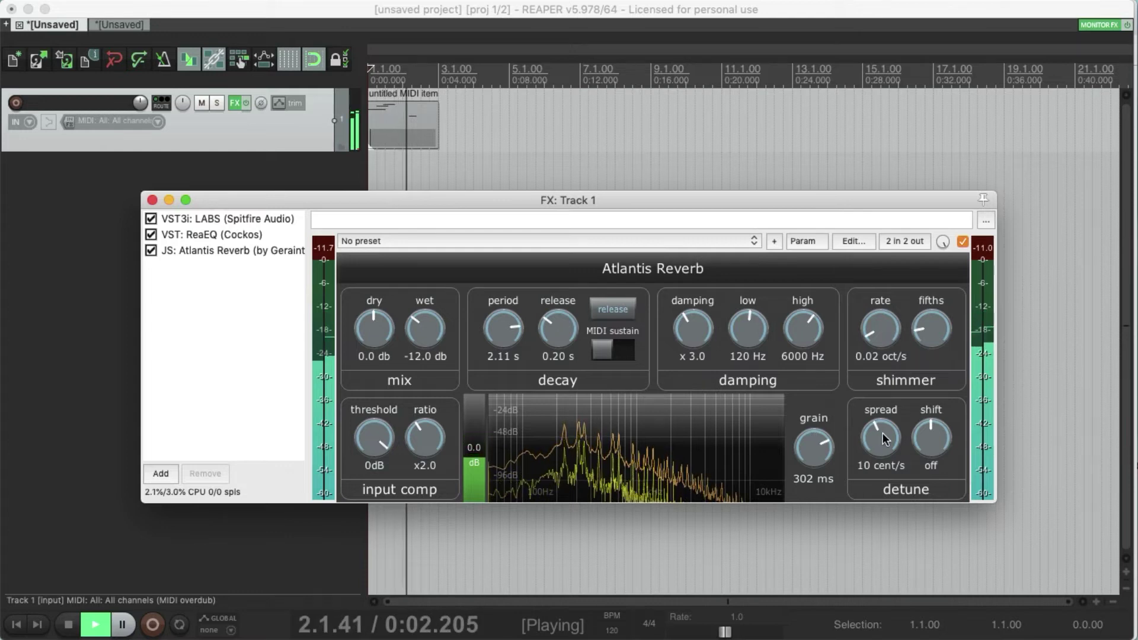
left_click_drag(883, 433, 895, 383)
key("space")
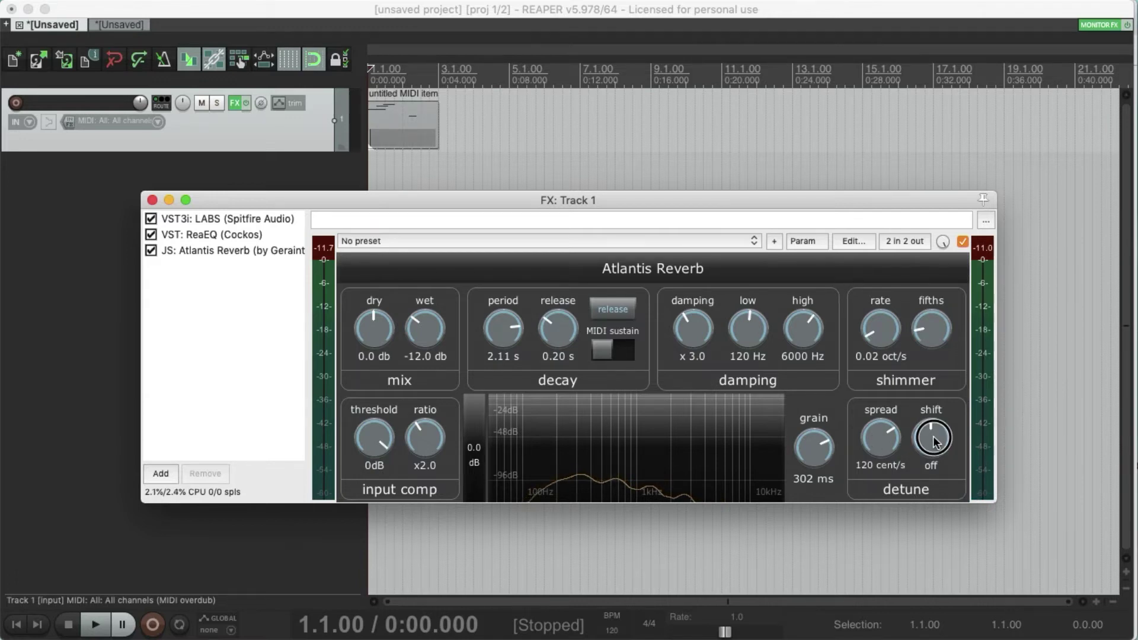
- Try detune shift at 39% with 36 cent/s spread, then settle on 4 cent/s with shift off
left_click_drag(933, 441, 925, 507)
left_click_drag(880, 441, 883, 458)
key("space")
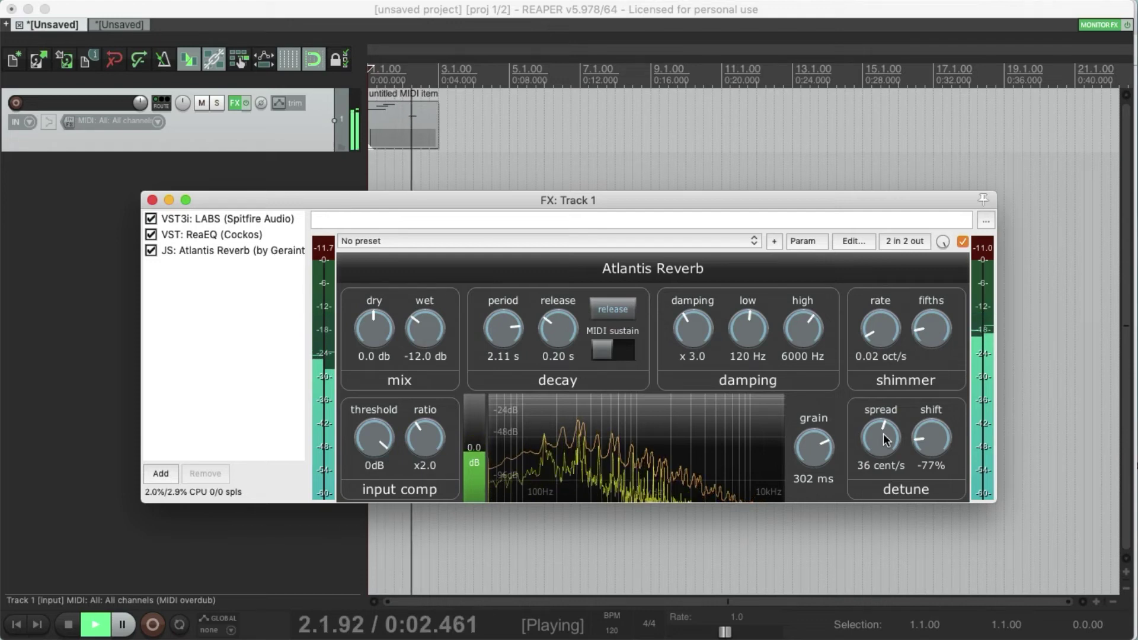
key("space")
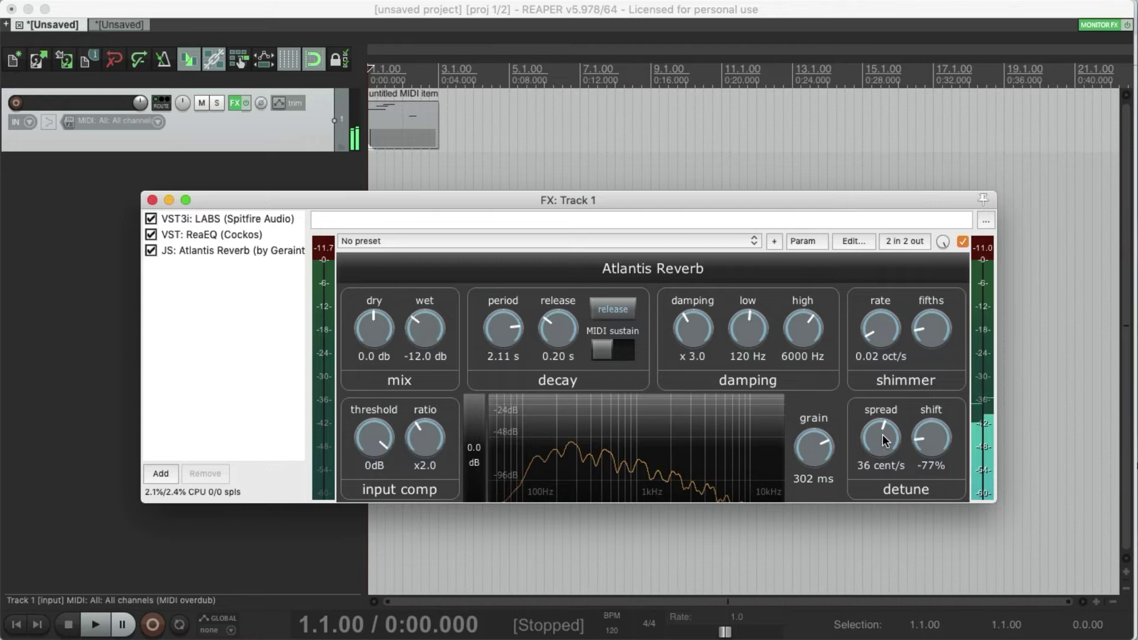
mouse_move(883, 435)
left_mouse_down()
mouse_move(881, 465)
mouse_move(887, 433)
mouse_move(883, 455)
left_mouse_up()
double_click(933, 434)
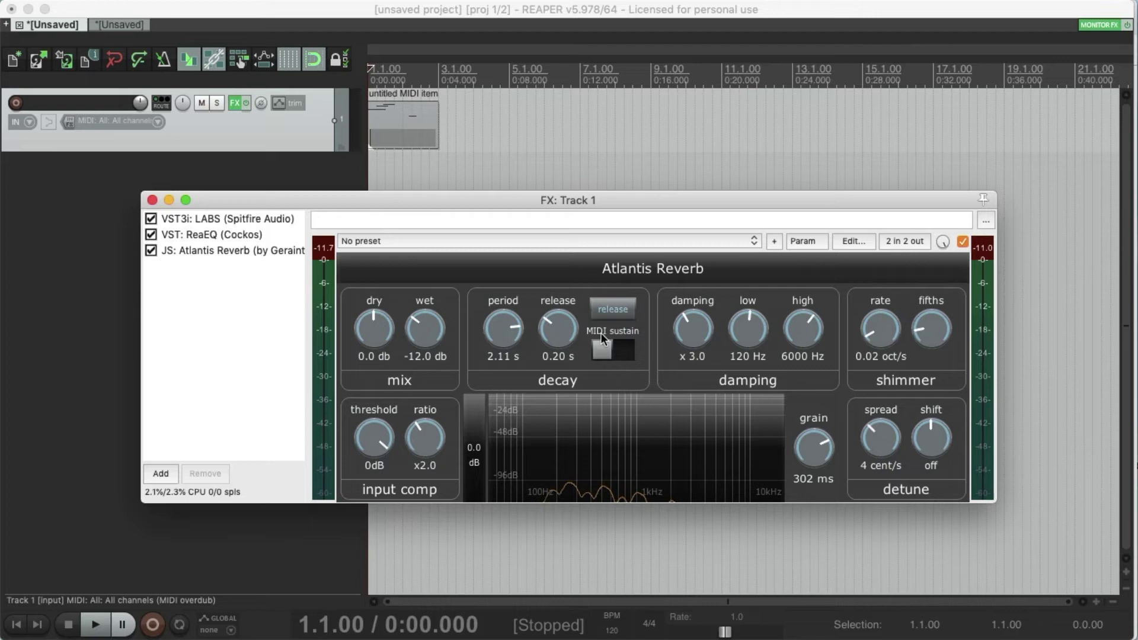
- Extend the MIDI item to end at bar 9 and play the 8-bar part
left_click_drag(439, 129, 651, 131)
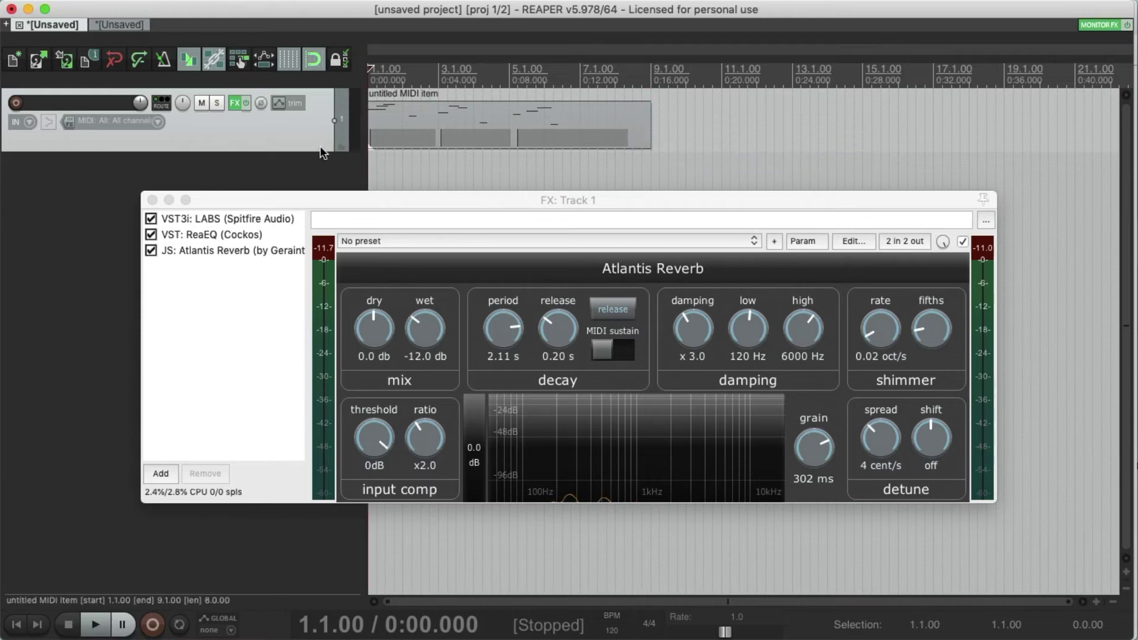
key("space")
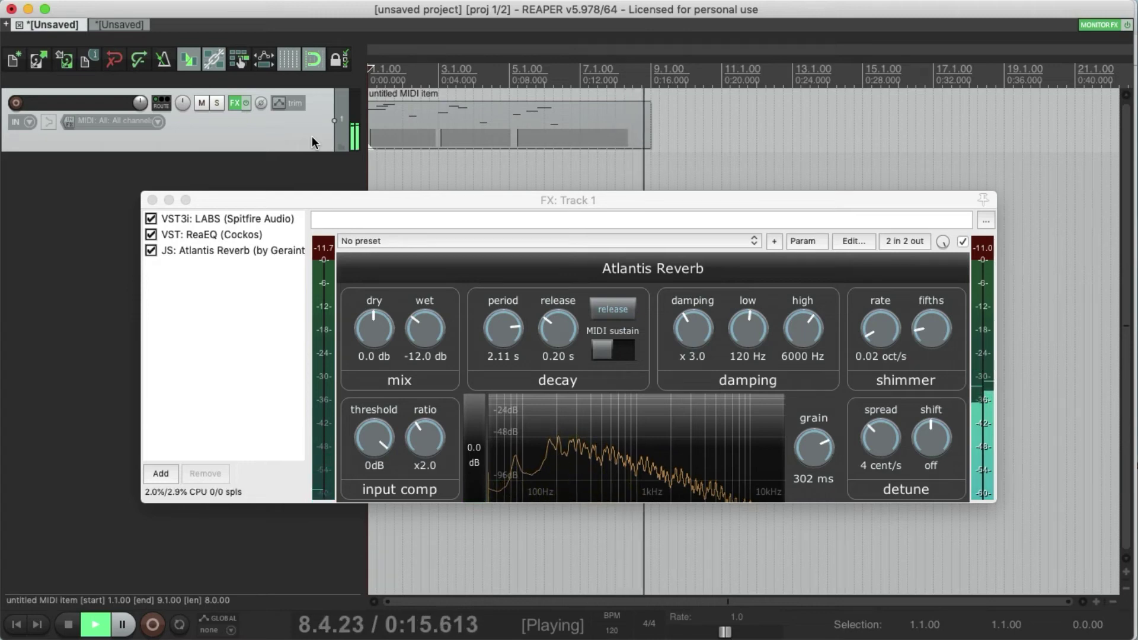
key("space")
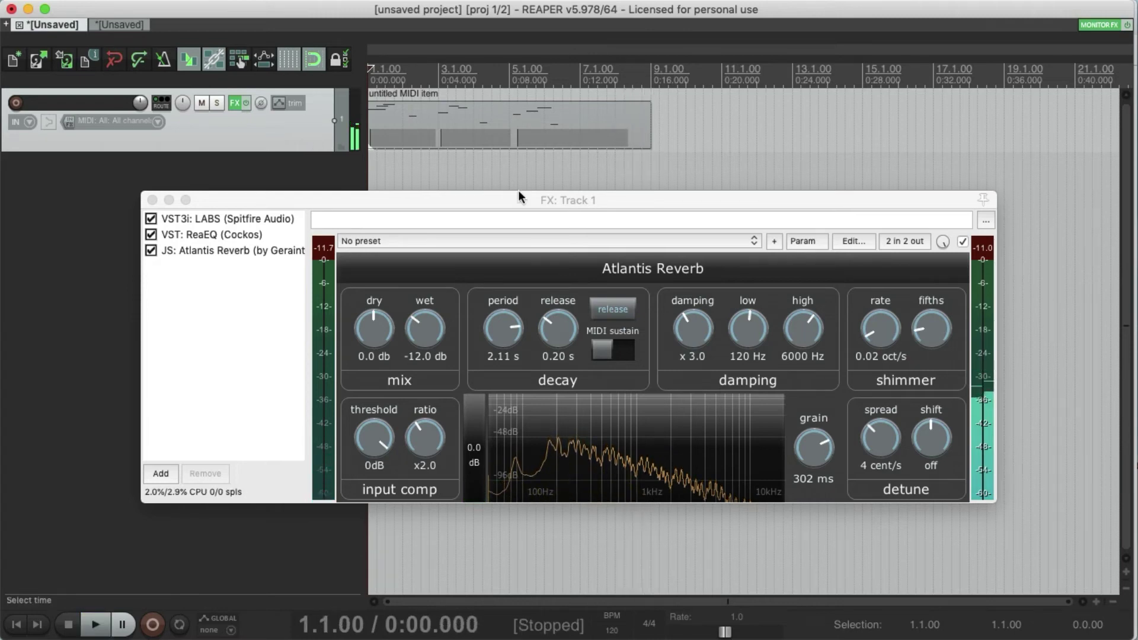
- Trigger the reverb's release button several times during playback
left_click(613, 309)
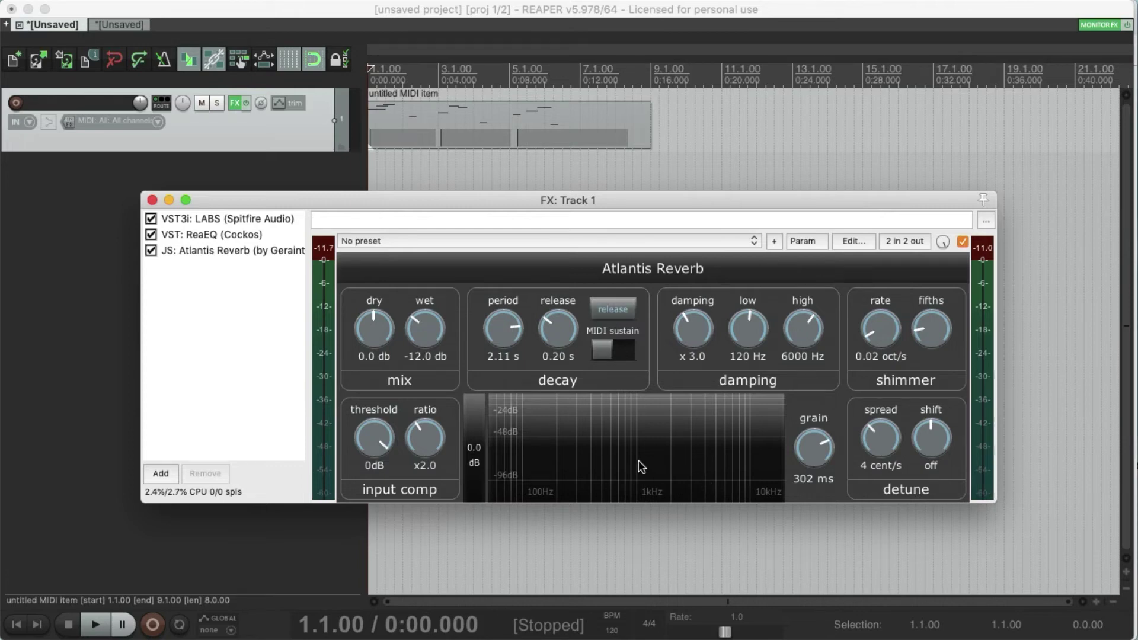
key("space")
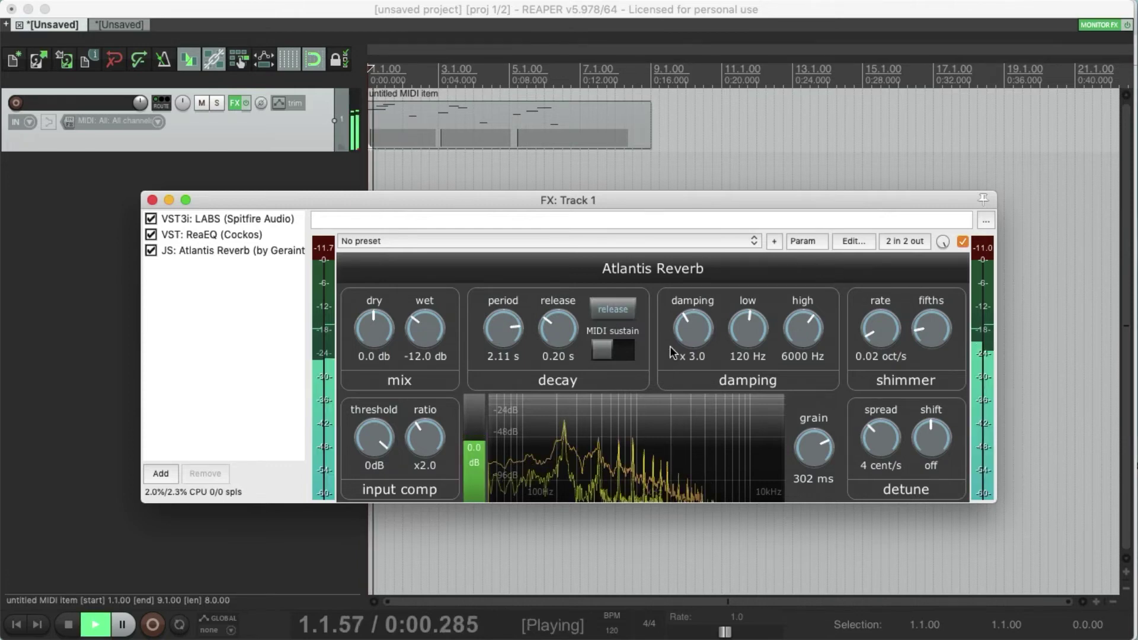
left_click(613, 309)
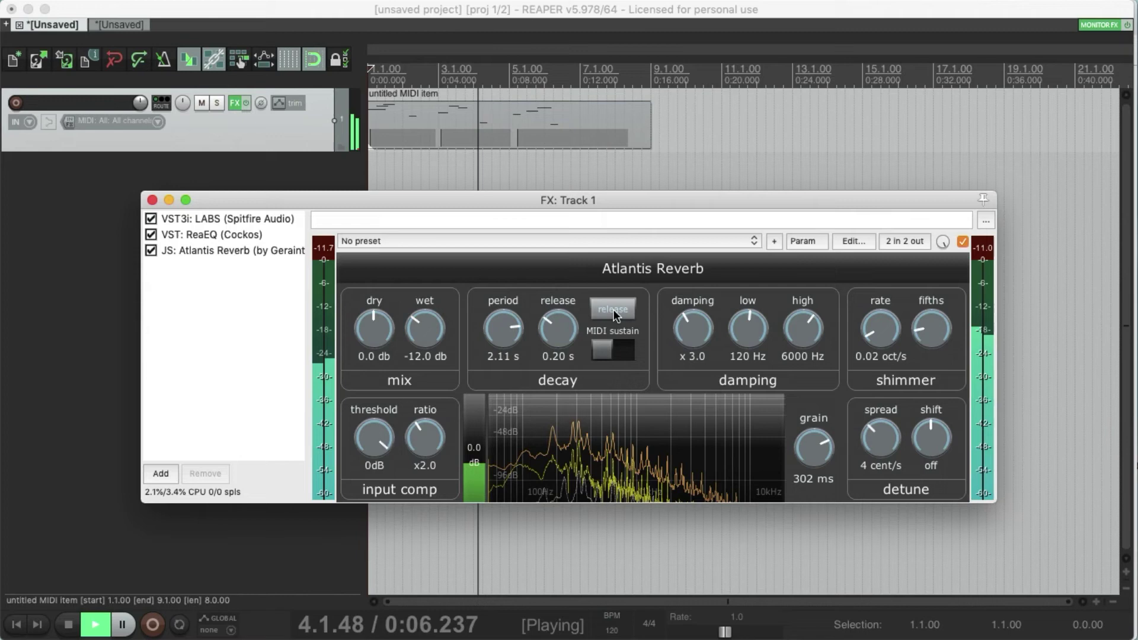
left_click(613, 309)
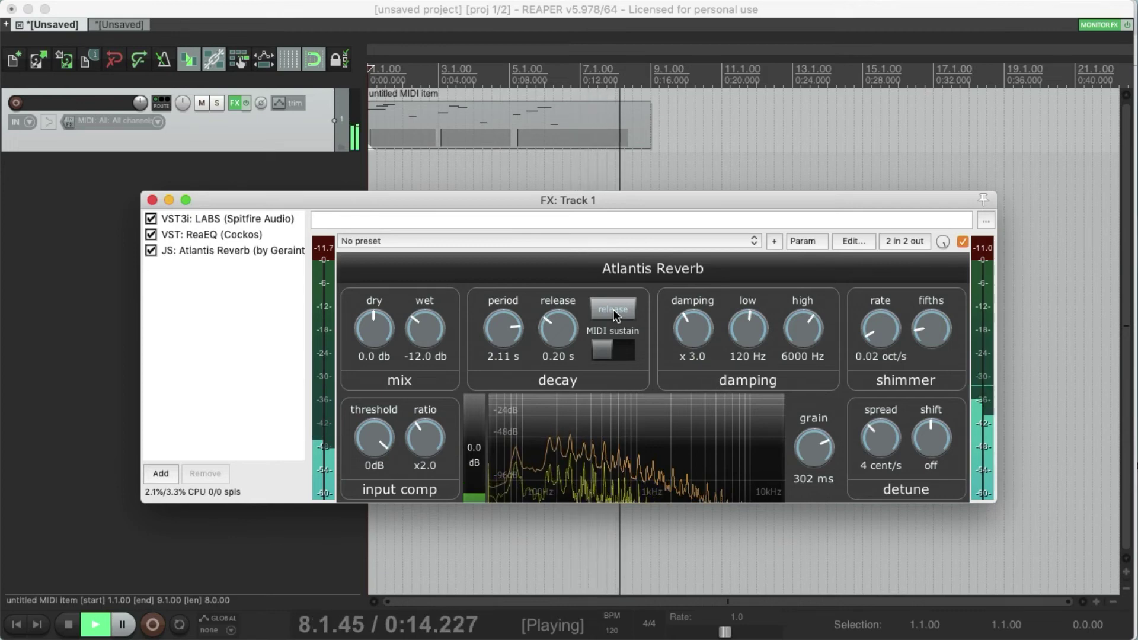
left_click(614, 312)
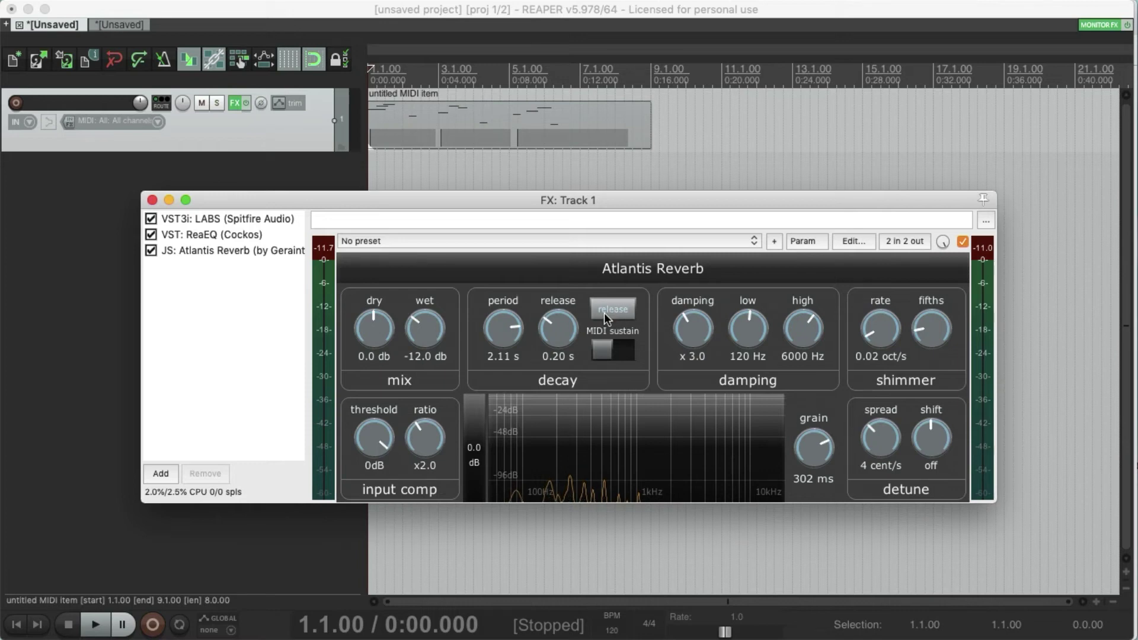
- Turn the reverb release knob up so it reads 0.60 s instead of 0.20 s
left_click_drag(558, 334, 564, 282)
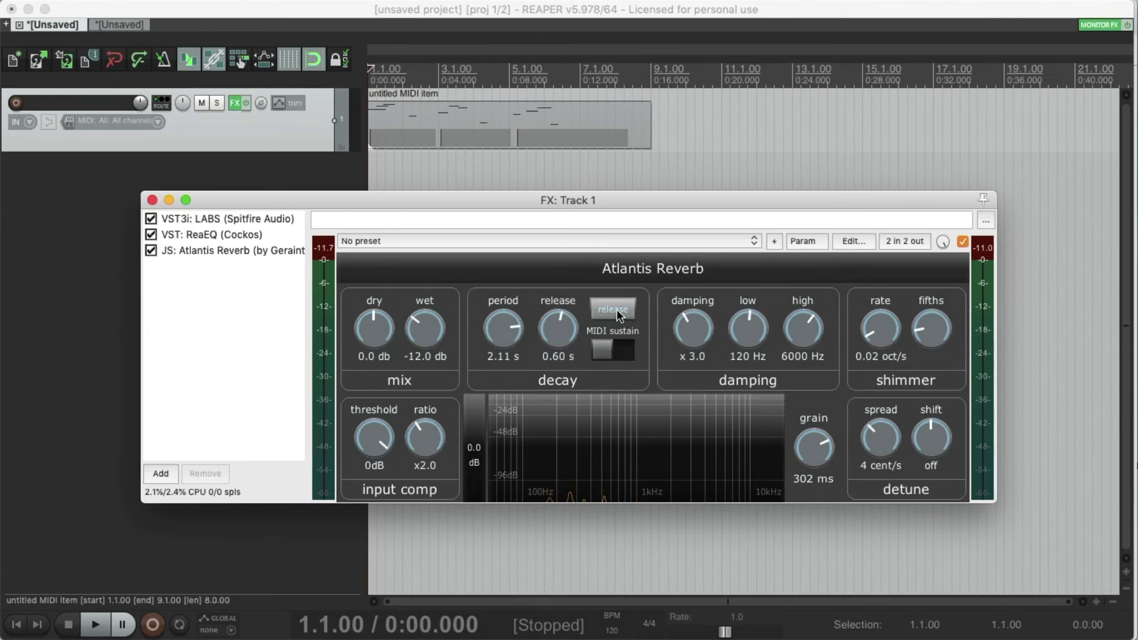
left_click(814, 245)
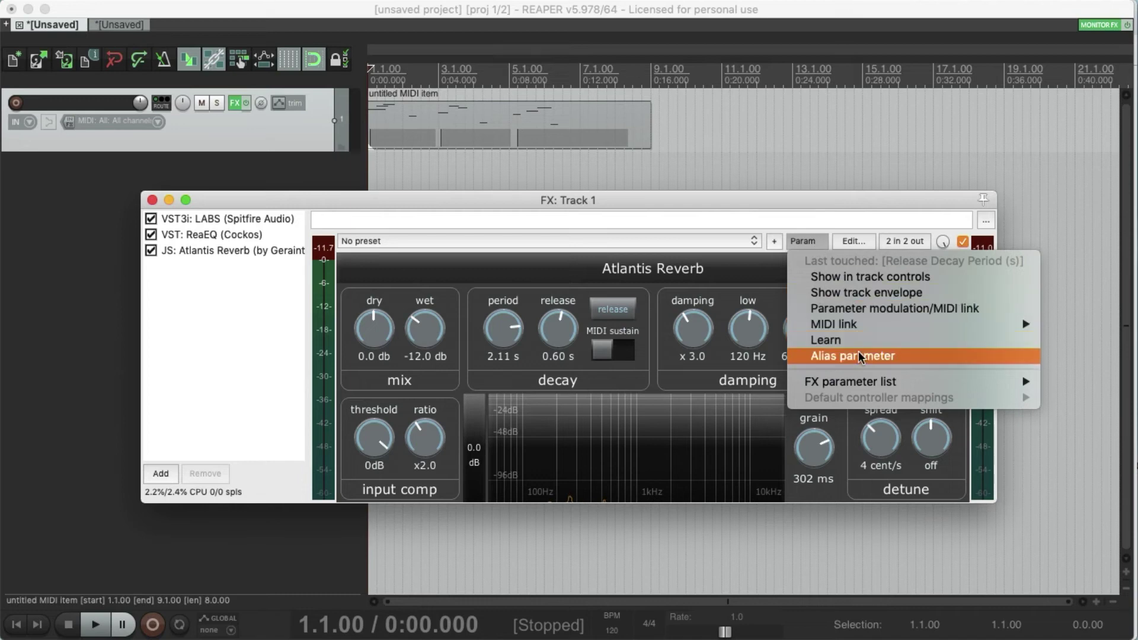
mouse_move(865, 383)
mouse_move(705, 401)
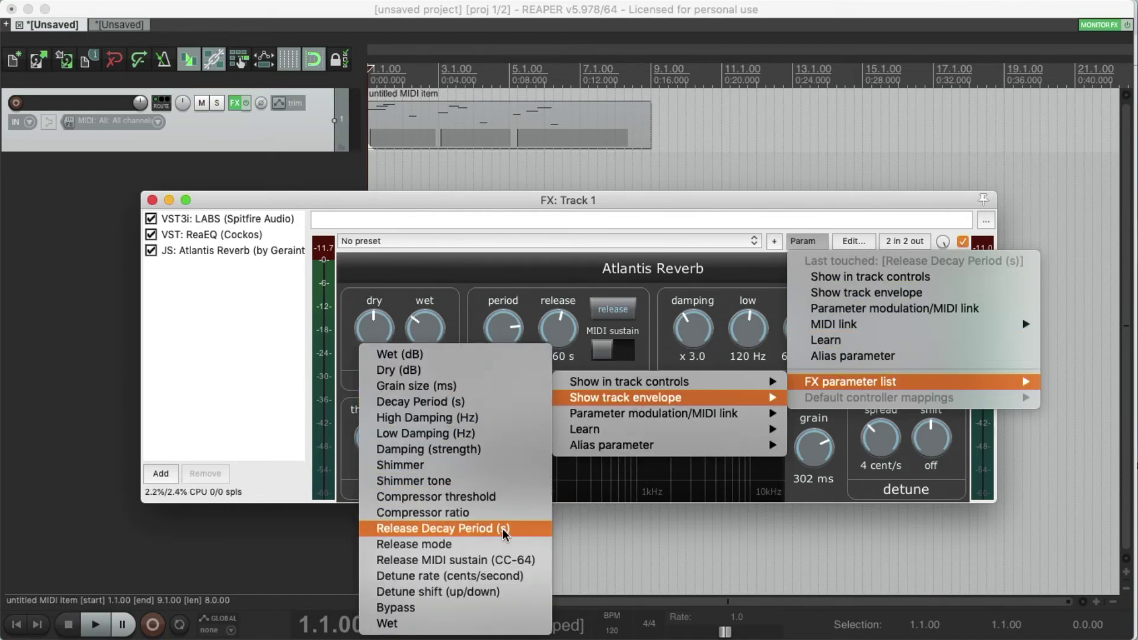
left_click(615, 356)
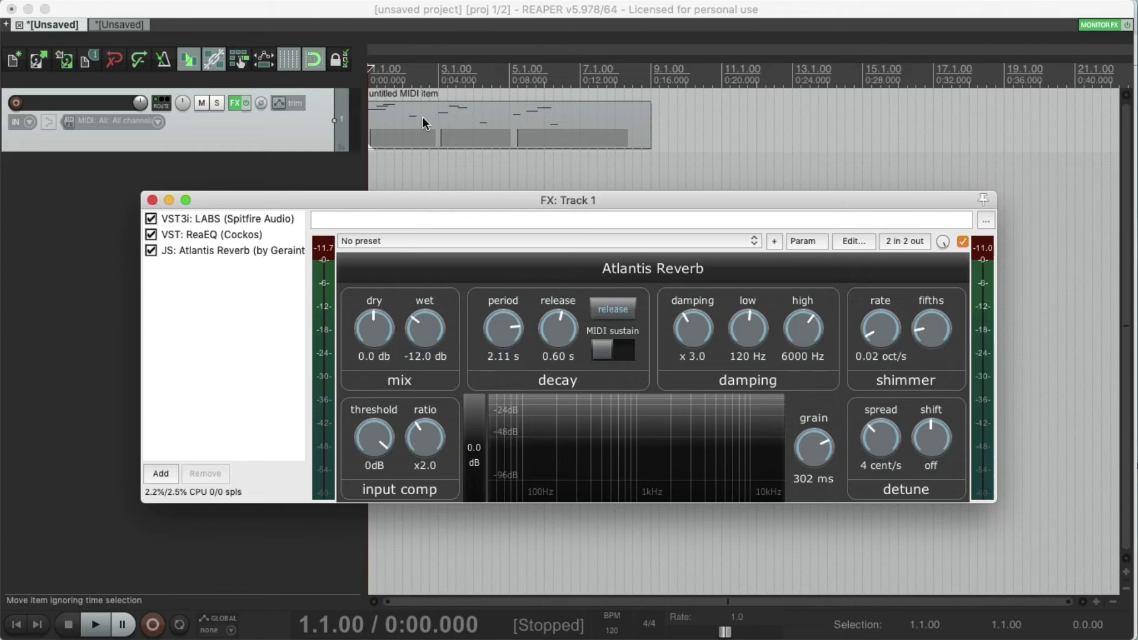
- Switch on MIDI sustain for the reverb release and play the 8-bar piano part
left_click(618, 356)
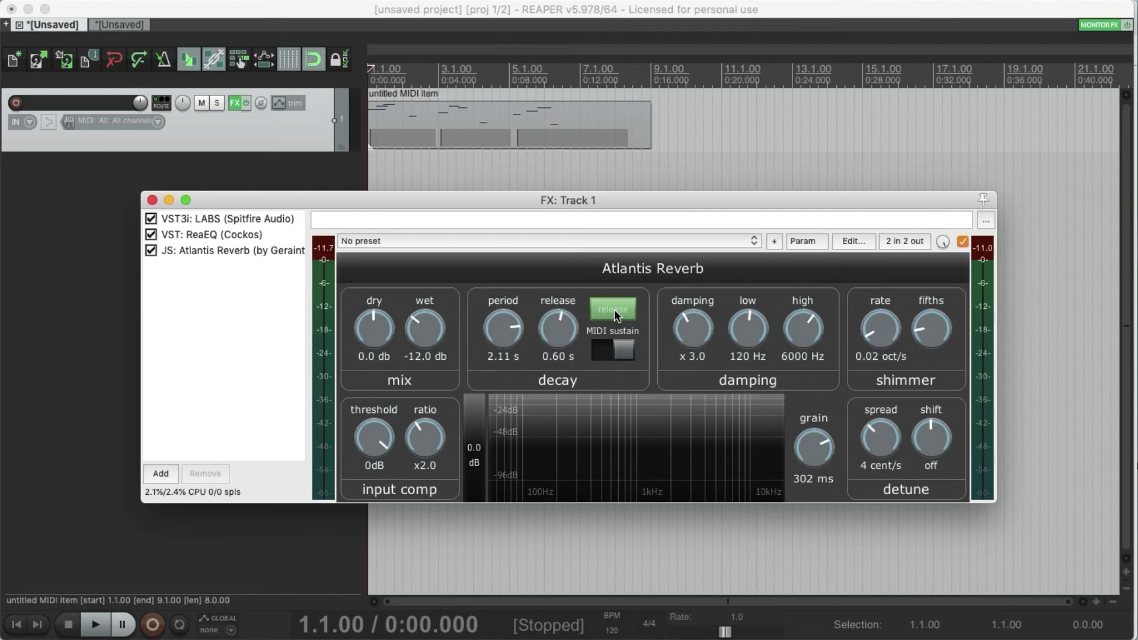
key("space")
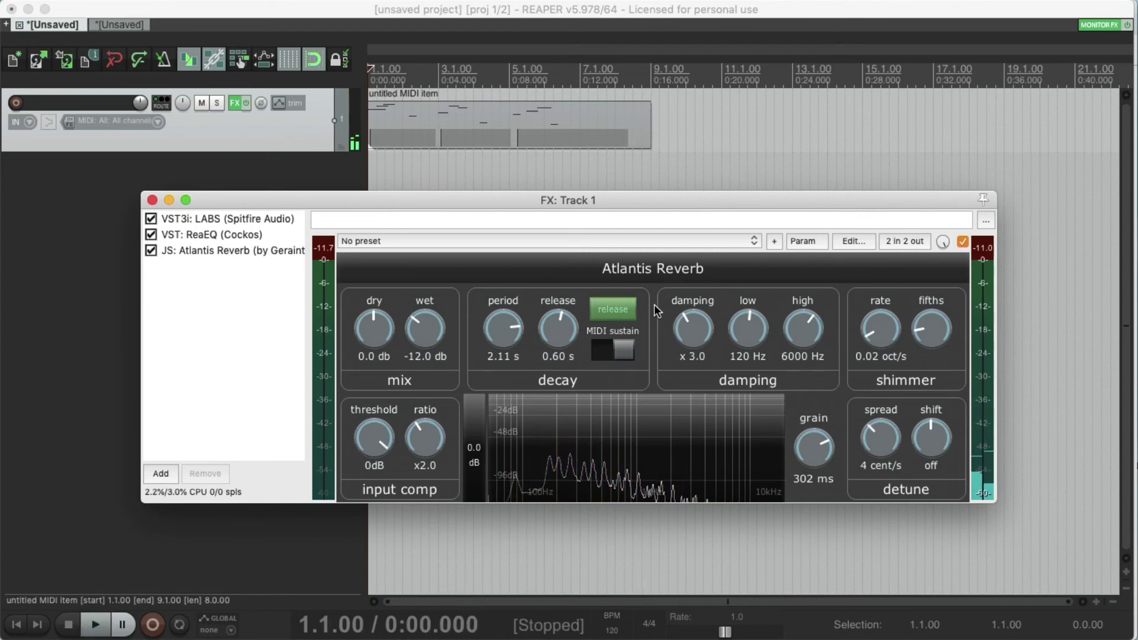
- Set input compressor threshold to -25dB and ratio x3.1, audition, and return wet to -12.0 db
left_click_drag(375, 436, 377, 546)
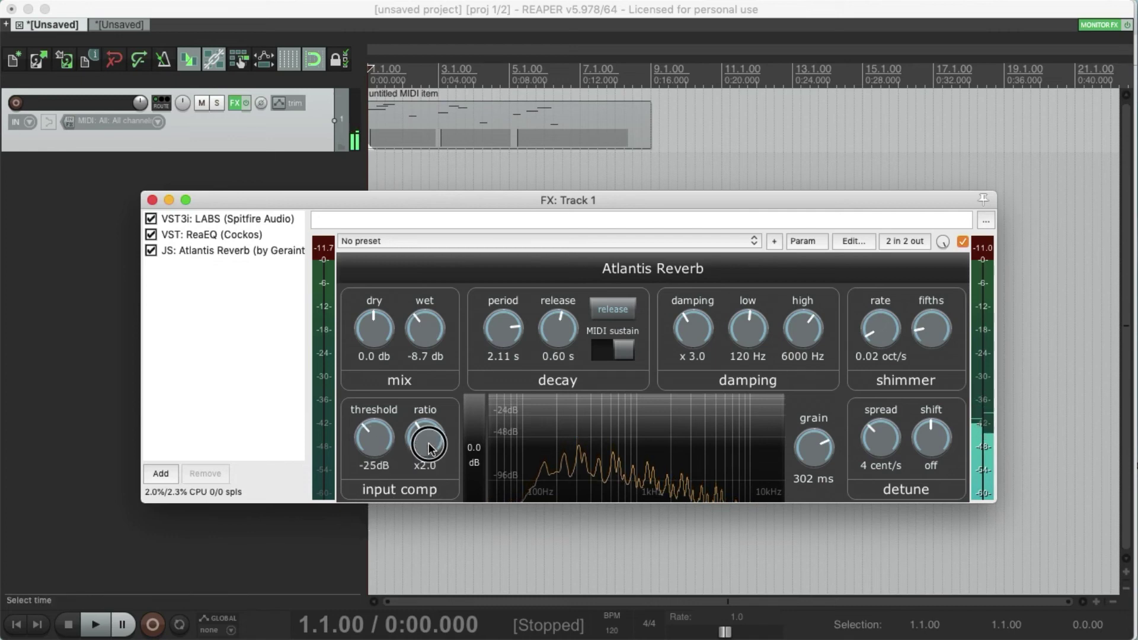
left_click_drag(429, 422, 427, 388)
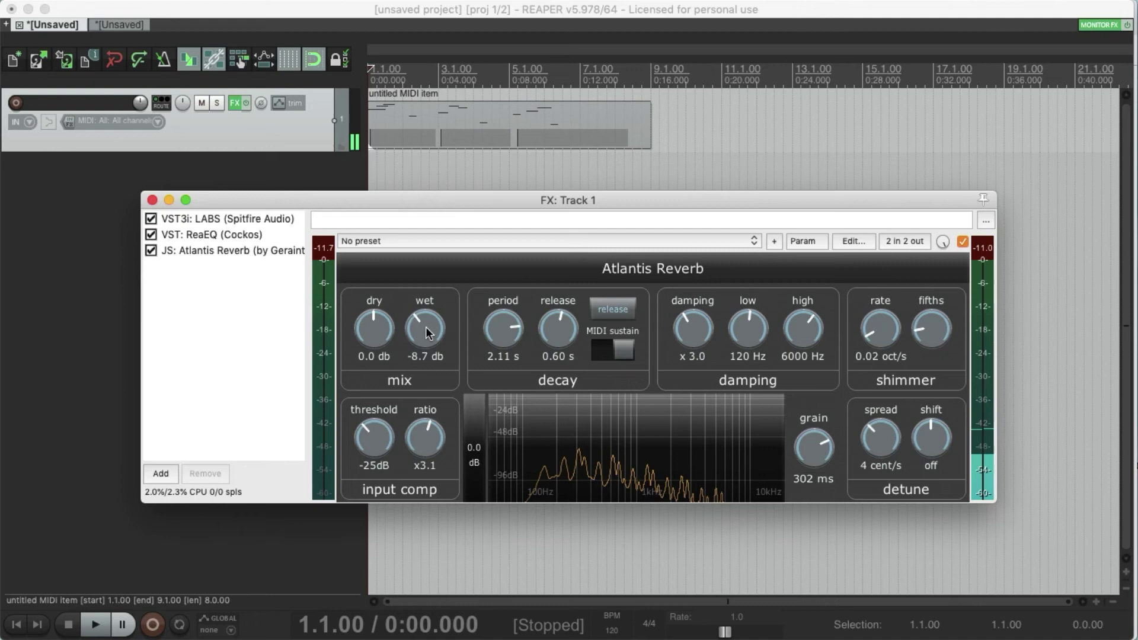
left_click_drag(426, 327, 426, 334)
key("space")
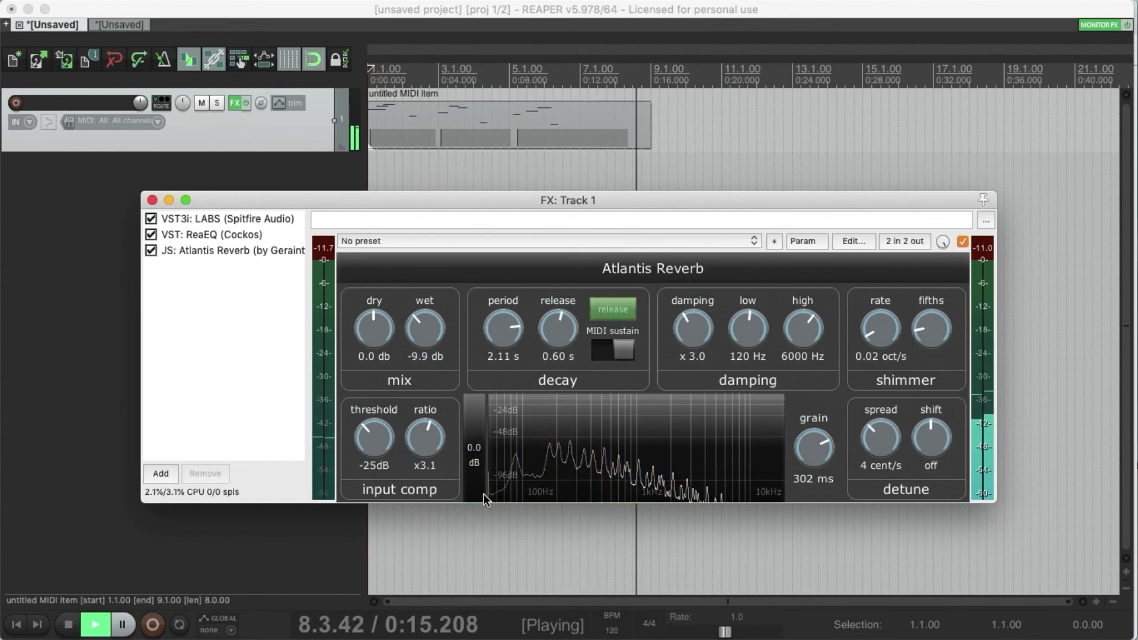
key("space")
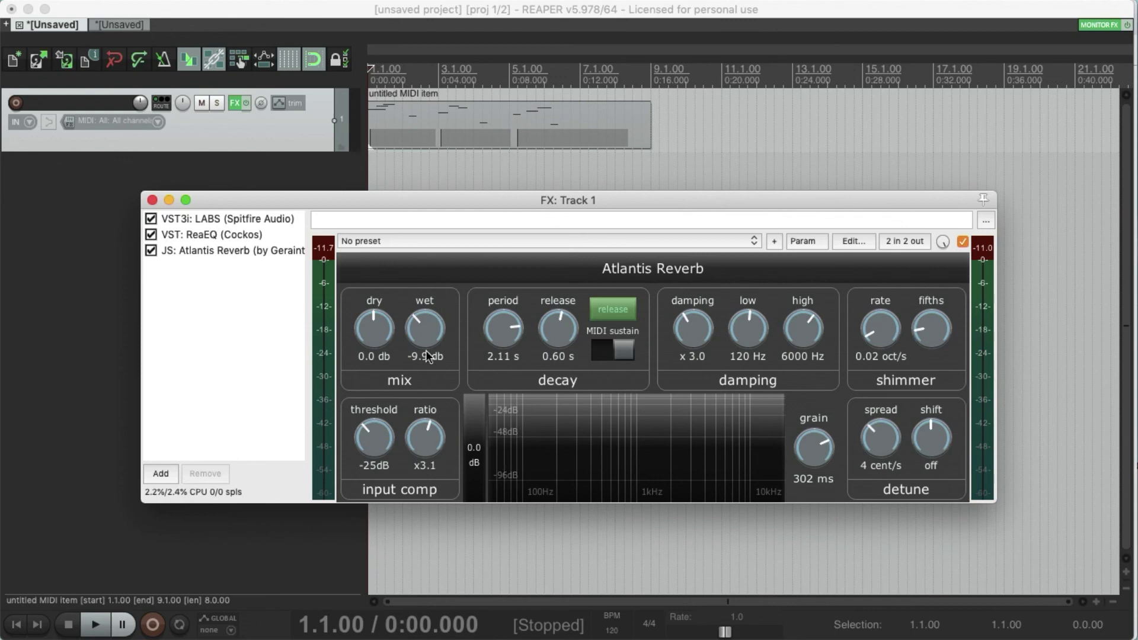
scroll(427, 335, "down", 2)
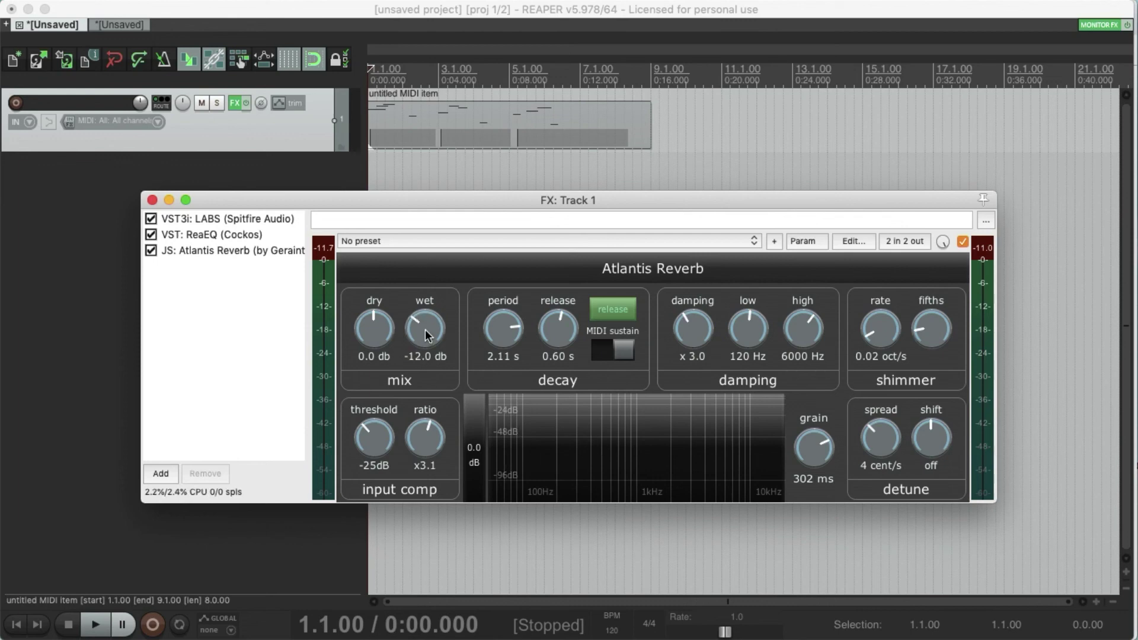